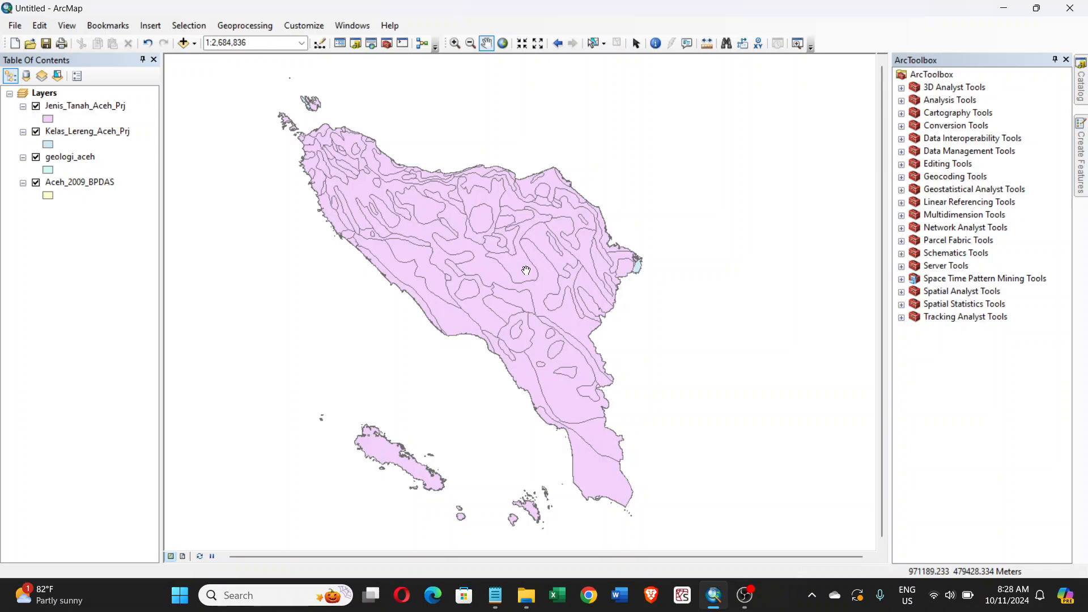
- Read the Notepad note about slope classes and areas for Kecamatan Silih Nara, and minimize it
{"action": "left_click", "coordinate": [500, 605]}
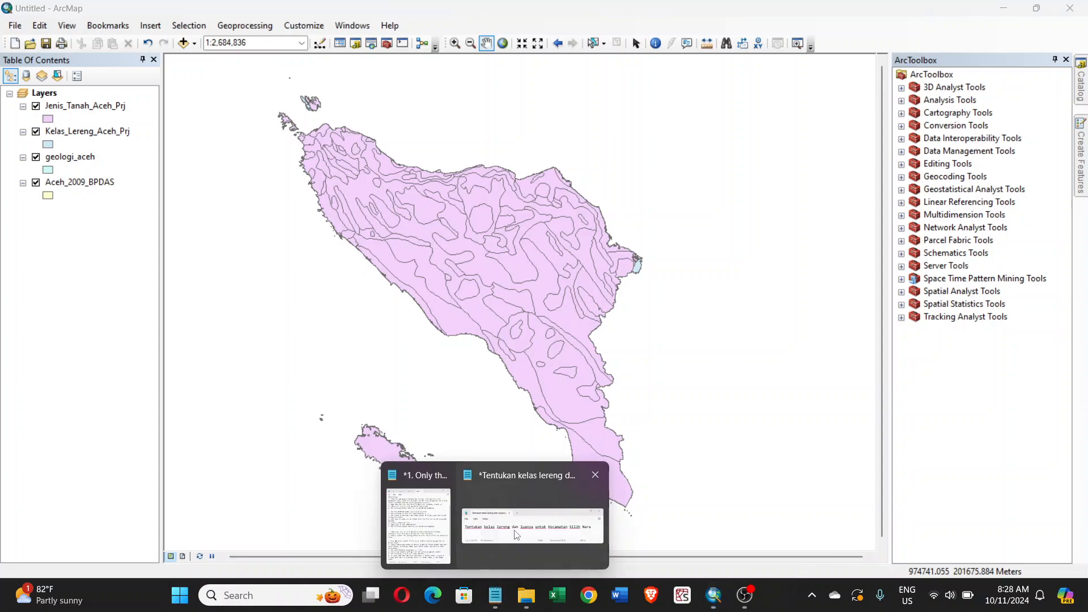
{"action": "left_click", "coordinate": [539, 519]}
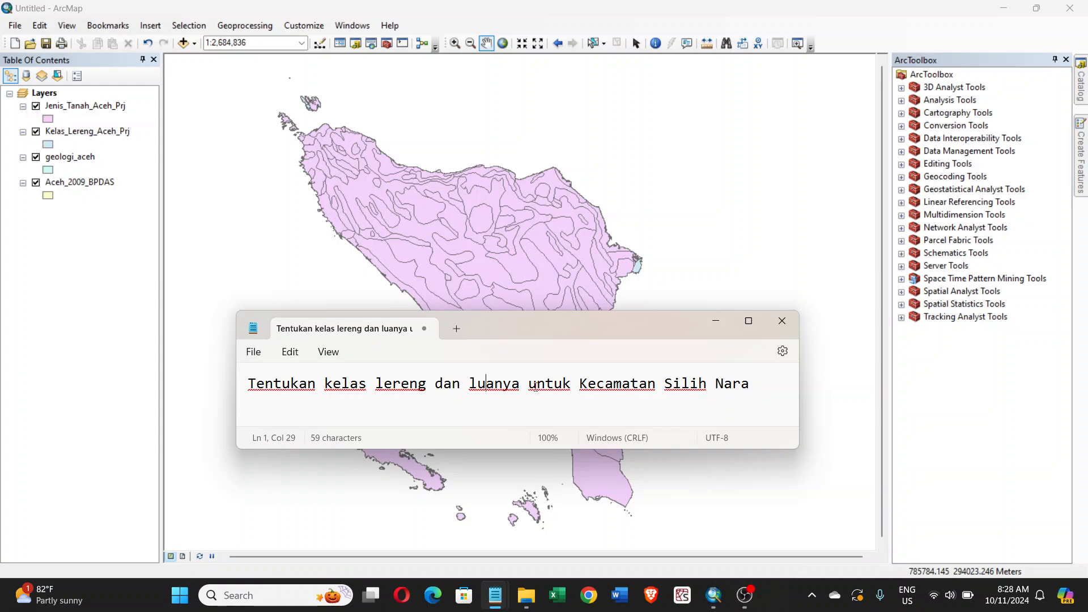
{"action": "left_click", "coordinate": [716, 327]}
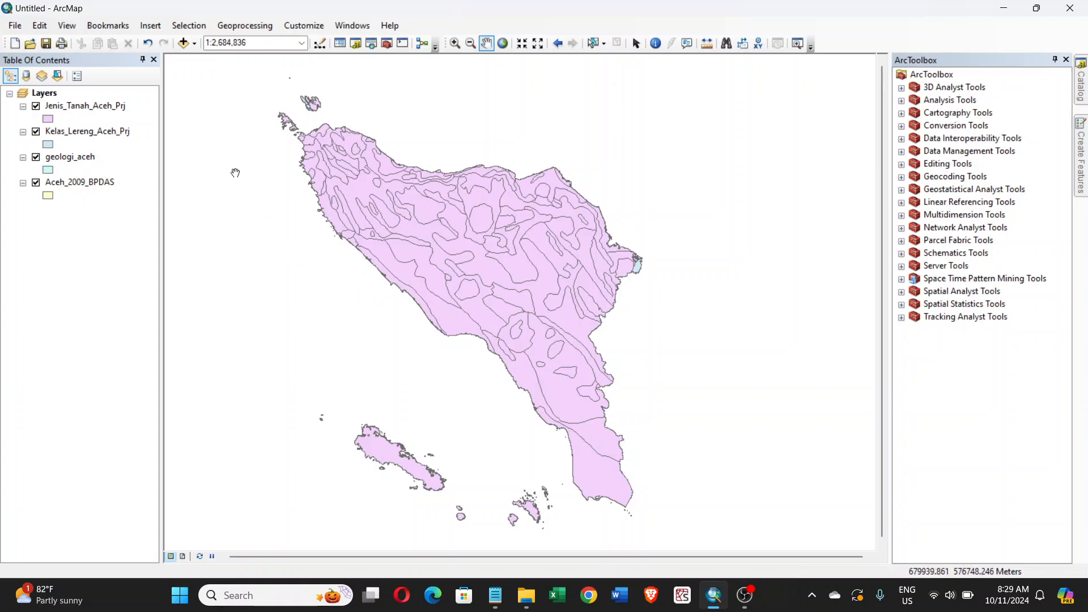
- Add the Kecamatan_Project.shp shapefile from the Geoprocessing folder inside Data02 to the map
{"action": "left_click", "coordinate": [183, 43]}
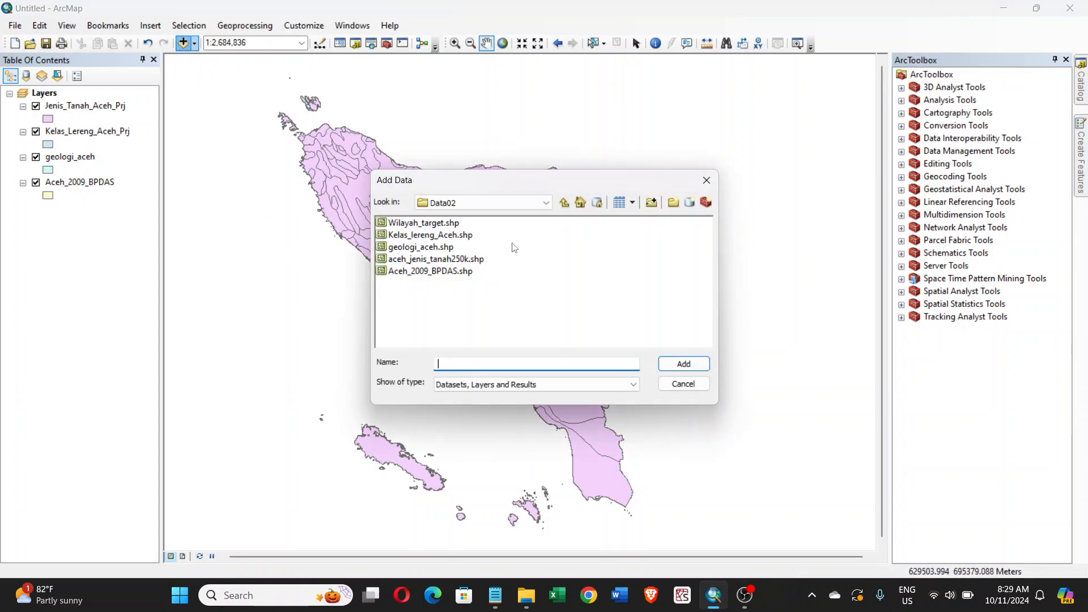
{"action": "left_click", "coordinate": [564, 203]}
{"action": "double_click", "coordinate": [416, 223]}
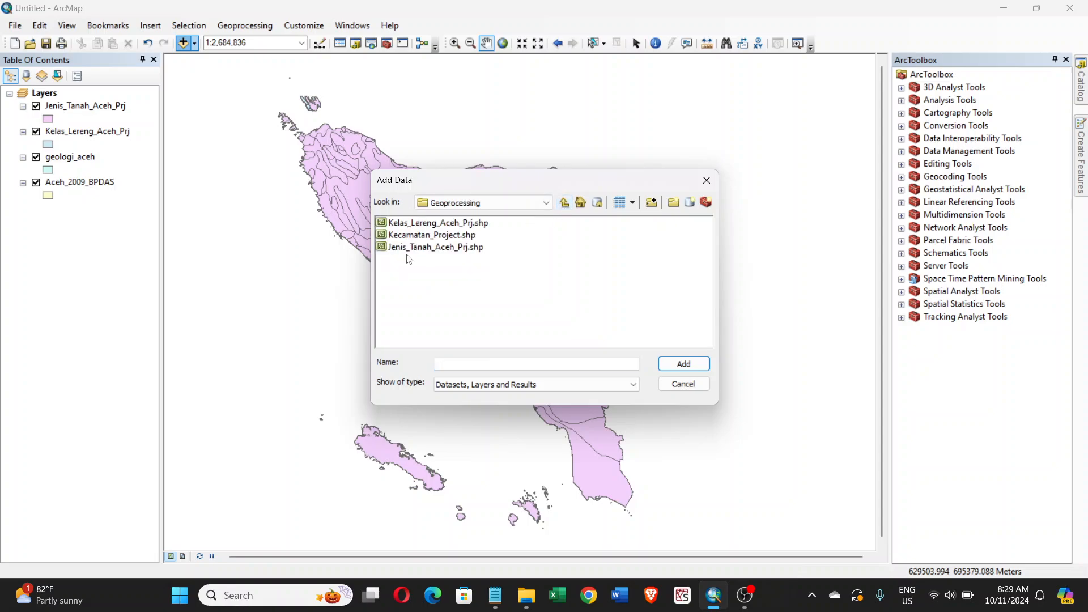
{"action": "left_click", "coordinate": [418, 235]}
{"action": "left_click", "coordinate": [684, 364]}
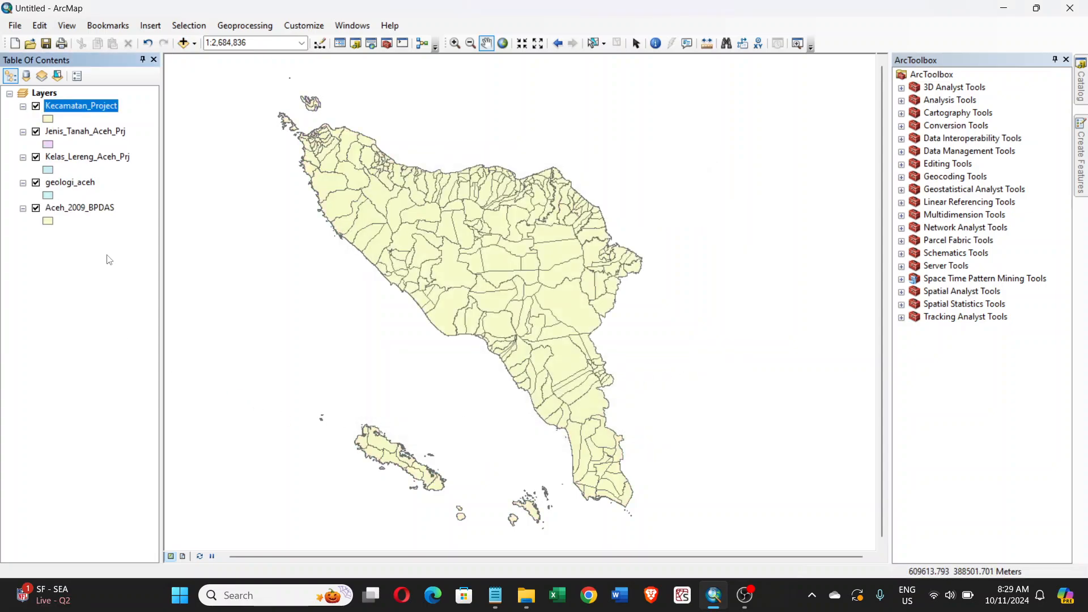
- Check the projected coordinate system and linear unit in the Kecamatan_Project layer's source properties, and close them without changes
{"action": "left_click", "coordinate": [139, 118]}
{"action": "right_click", "coordinate": [116, 107]}
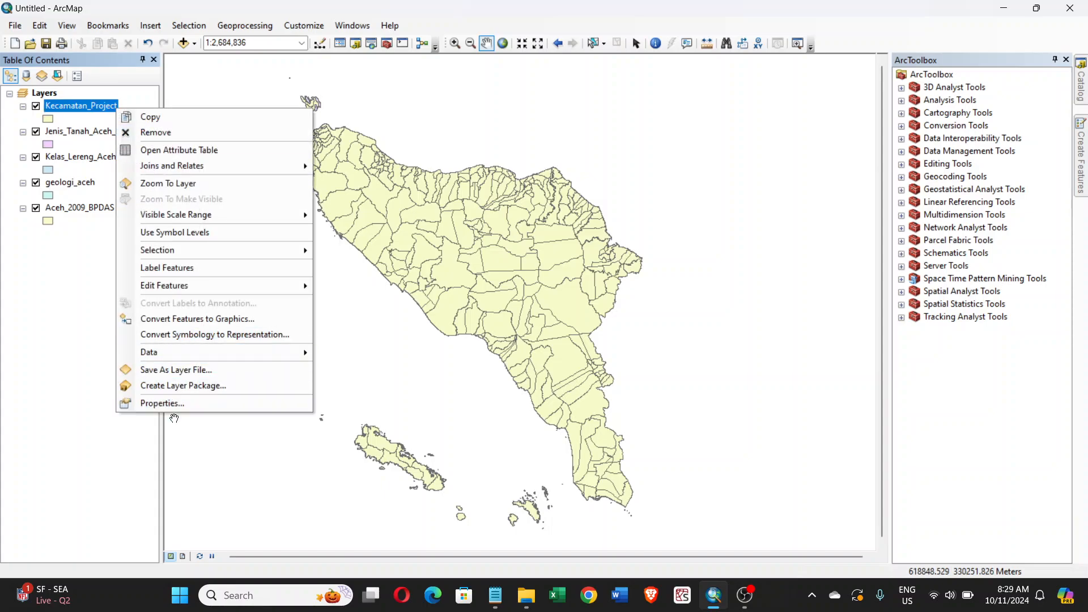
{"action": "left_click", "coordinate": [180, 404]}
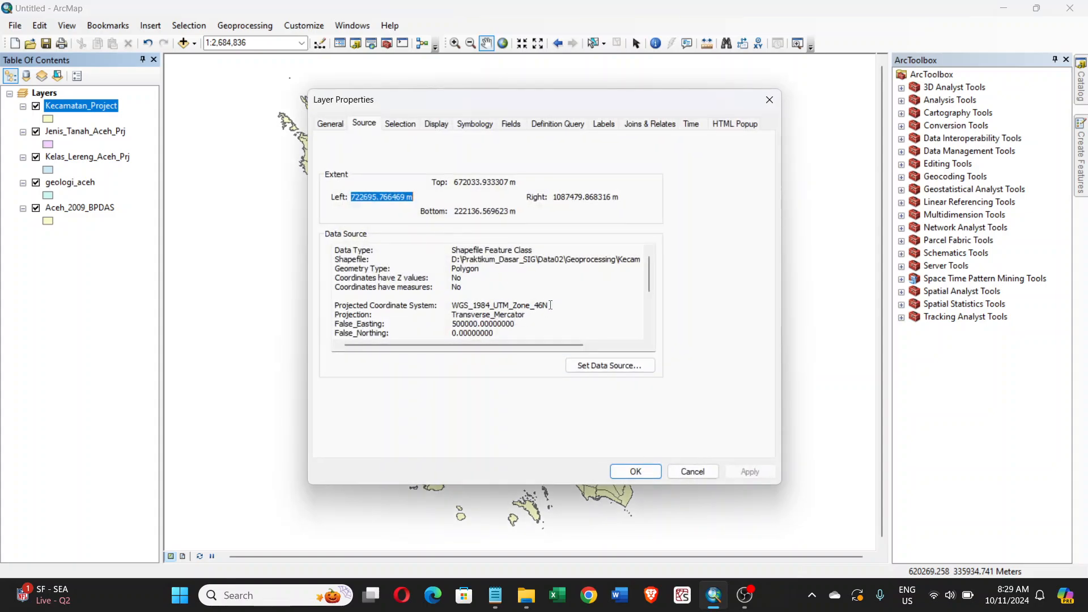
{"action": "left_click_drag", "start_coordinate": [550, 305], "coordinate": [453, 308]}
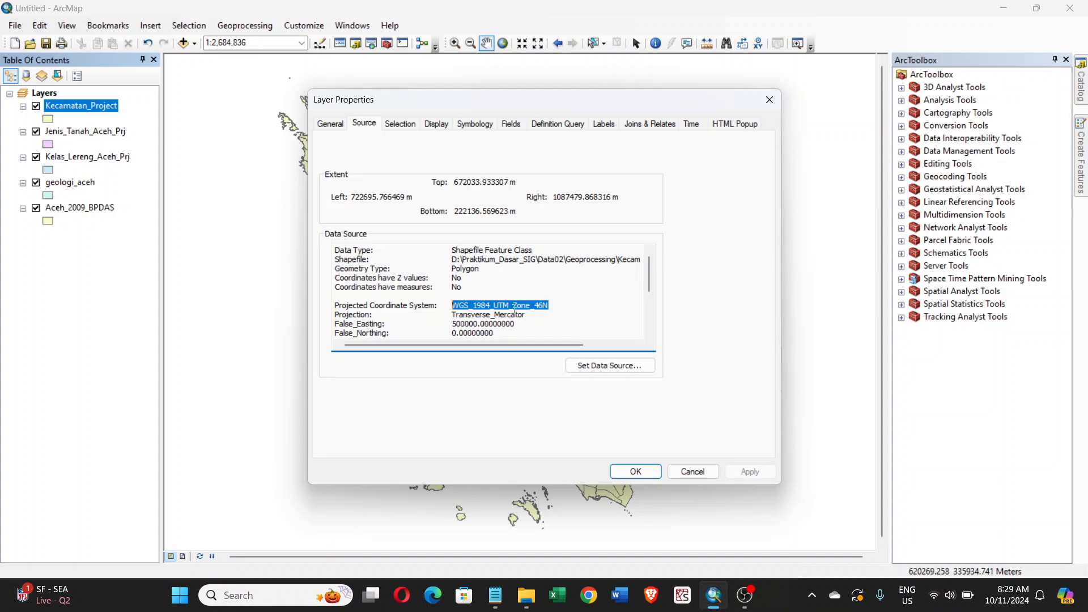
{"action": "double_click", "coordinate": [511, 183]}
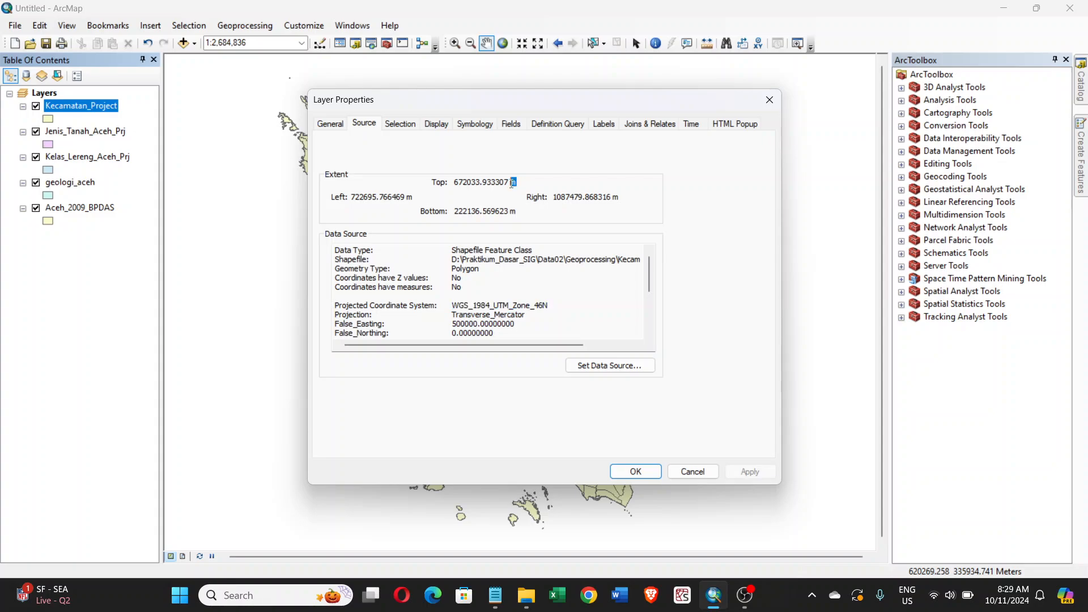
{"action": "scroll", "coordinate": [497, 299], "scroll_direction": "down", "scroll_amount": 2}
{"action": "left_click_drag", "start_coordinate": [487, 315], "coordinate": [415, 318]}
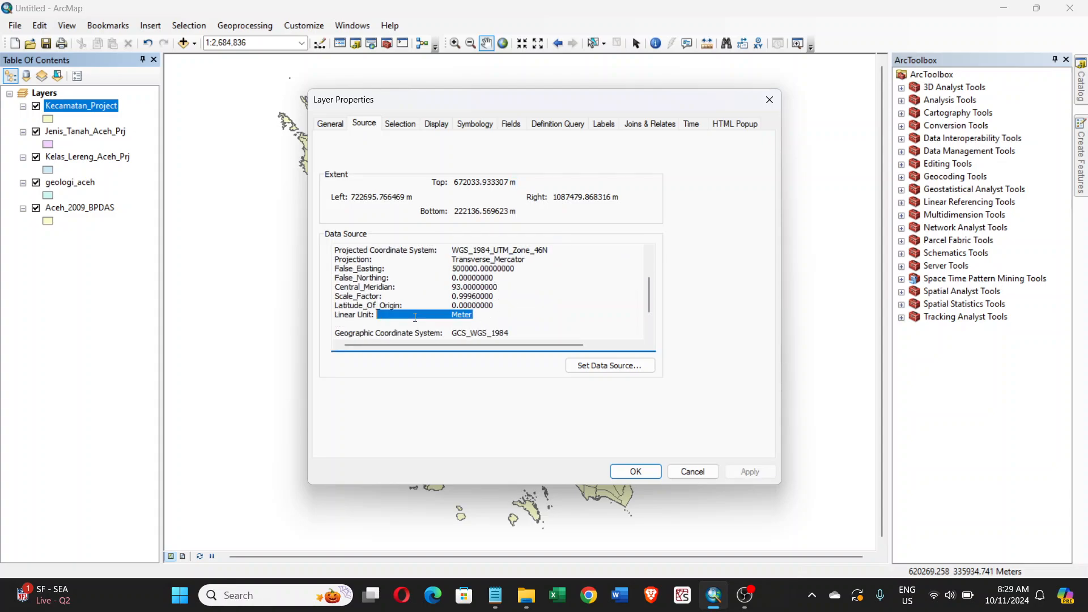
{"action": "left_click", "coordinate": [496, 322]}
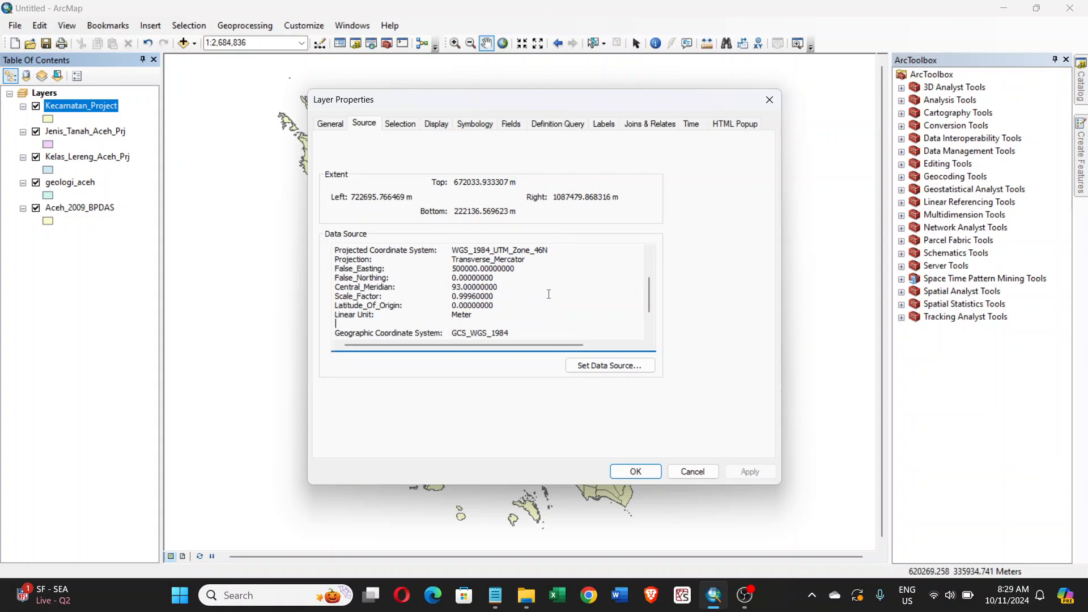
{"action": "left_click", "coordinate": [693, 472]}
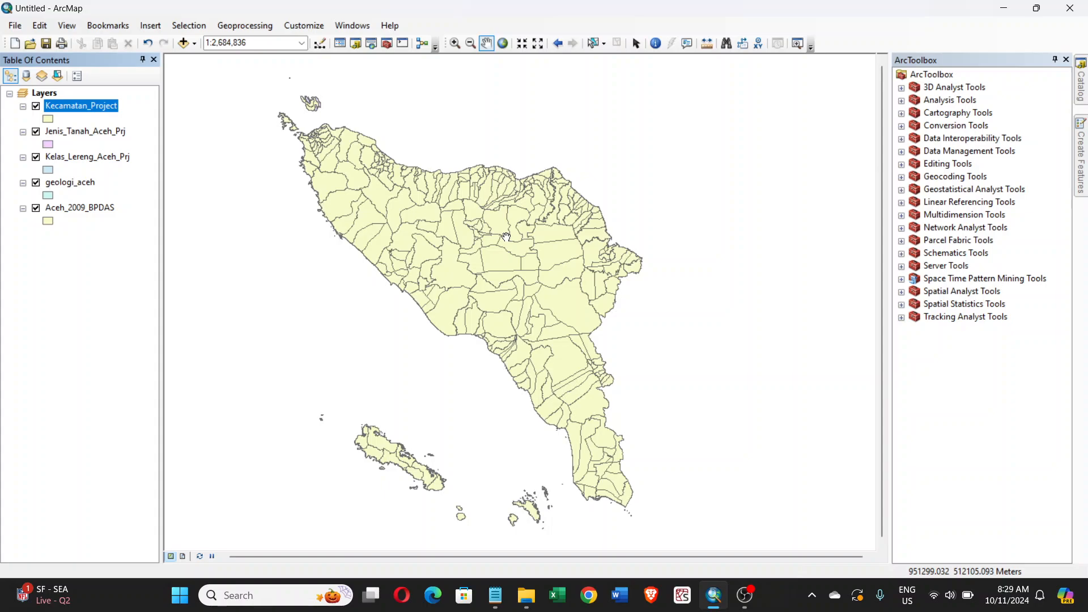
- Open the Find tool and hide the Jenis_Tanah_Aceh_Prj, Kelas_Lereng_Aceh_Prj, geologi_aceh and Aceh_2009_BPDAS layers
{"action": "left_click", "coordinate": [729, 50]}
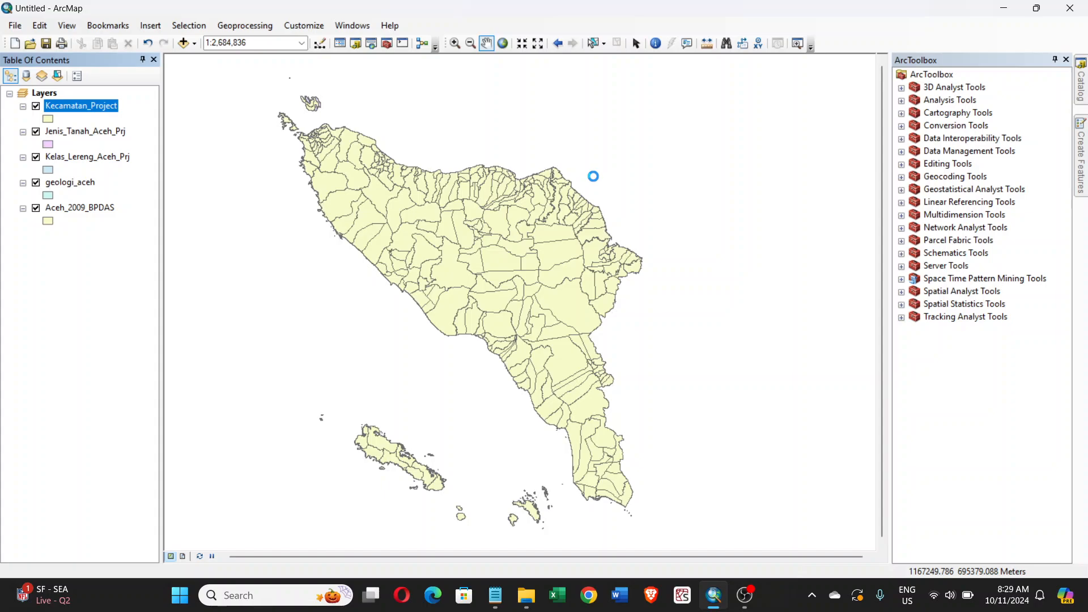
{"action": "left_click_drag", "start_coordinate": [374, 71], "coordinate": [735, 102]}
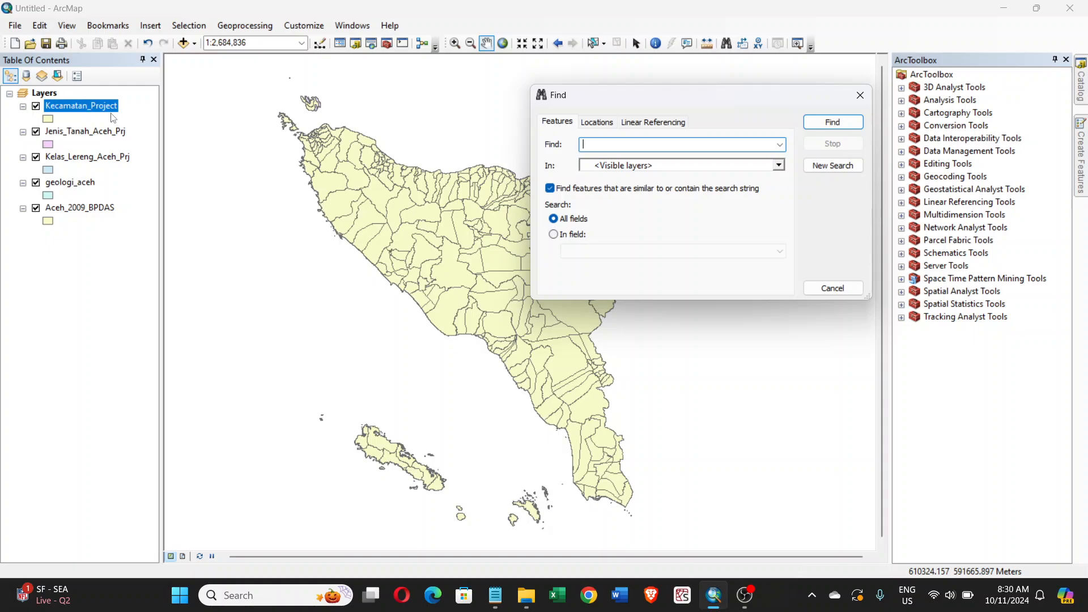
{"action": "left_click", "coordinate": [37, 131]}
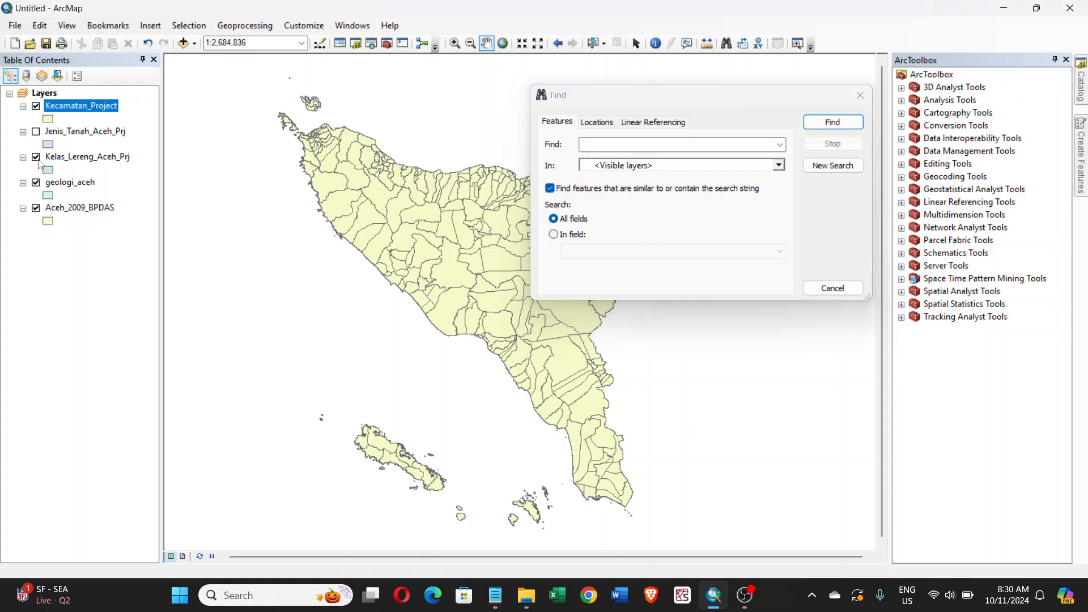
{"action": "left_click", "coordinate": [37, 159]}
{"action": "left_click", "coordinate": [36, 208]}
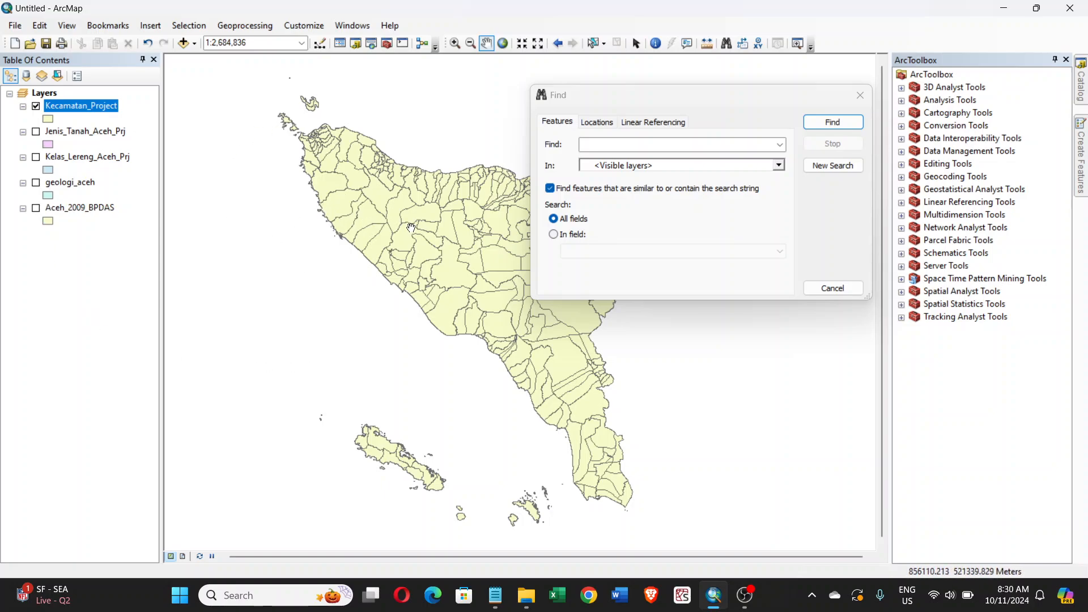
- Search the Kecamatan_Project layer for "Silih Nara" in the Kecamatan field only
{"action": "left_click_drag", "start_coordinate": [422, 227], "coordinate": [336, 233]}
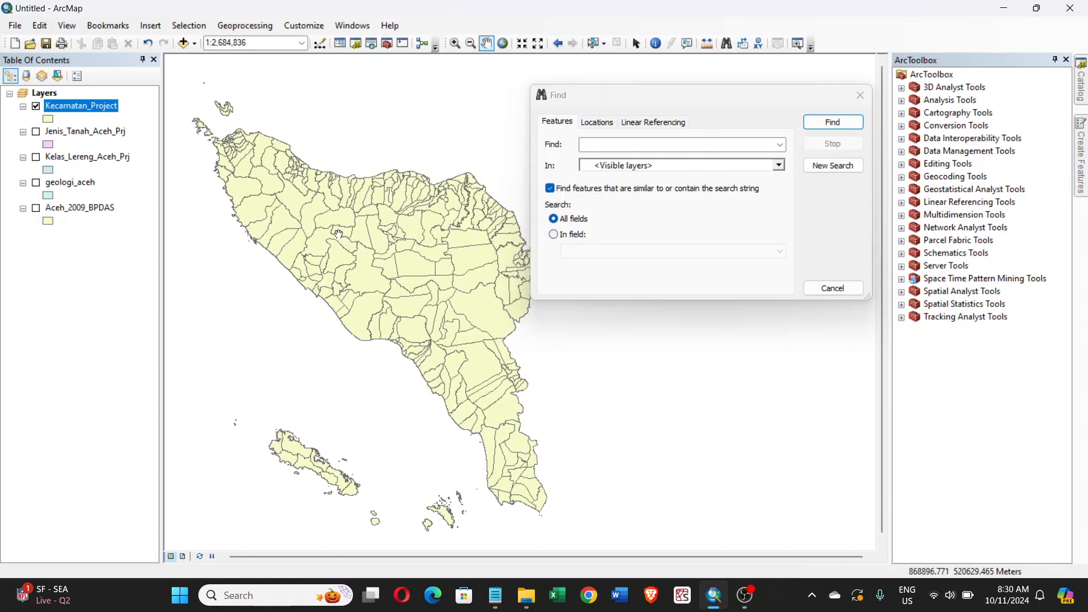
{"action": "left_click_drag", "start_coordinate": [690, 106], "coordinate": [709, 123]}
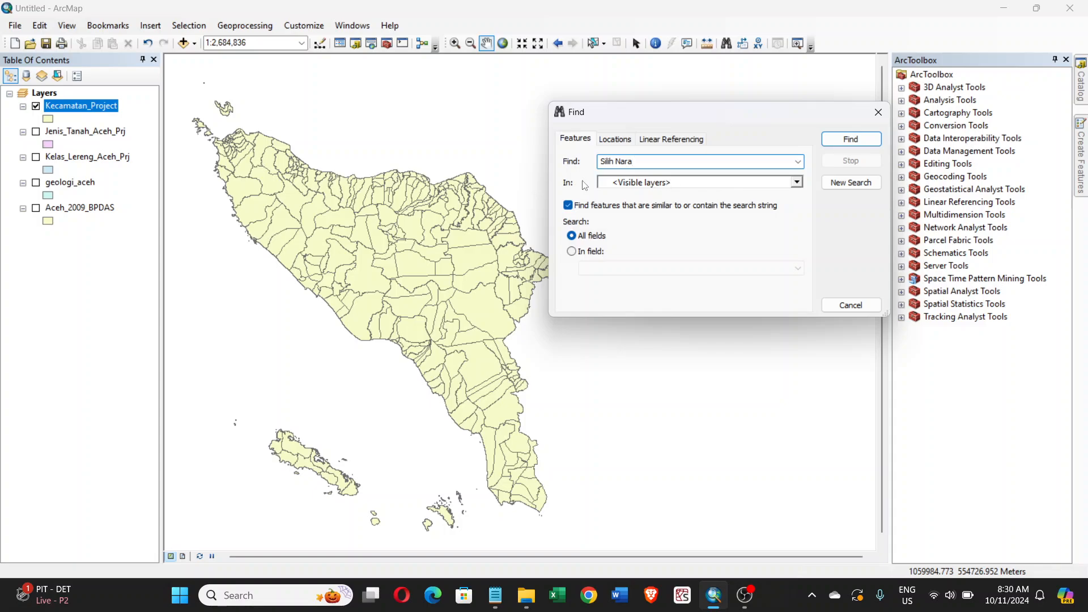
{"action": "left_click", "coordinate": [799, 183]}
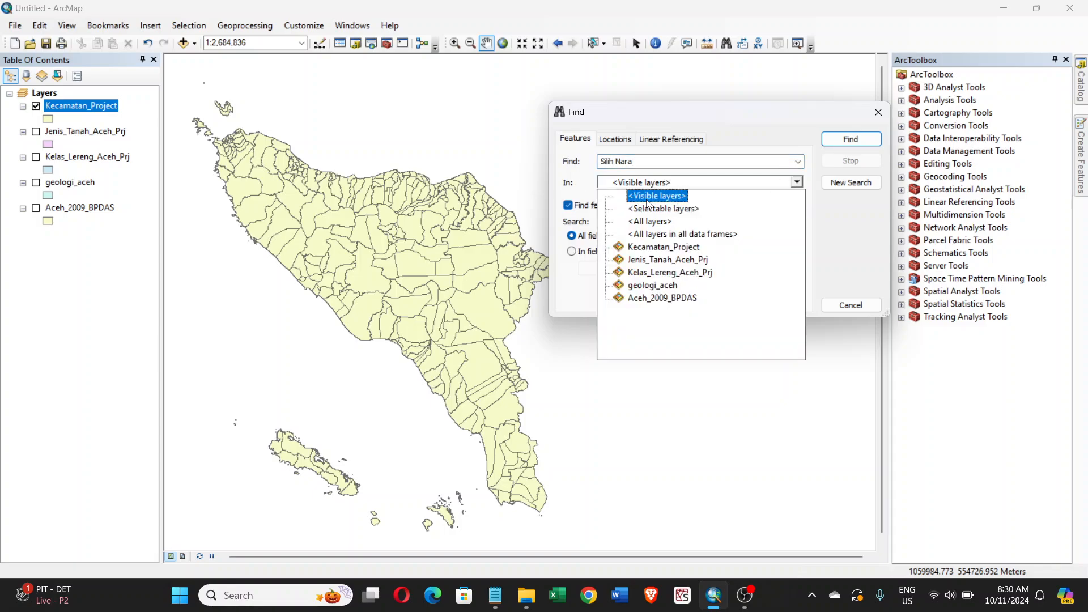
{"action": "left_click", "coordinate": [646, 248]}
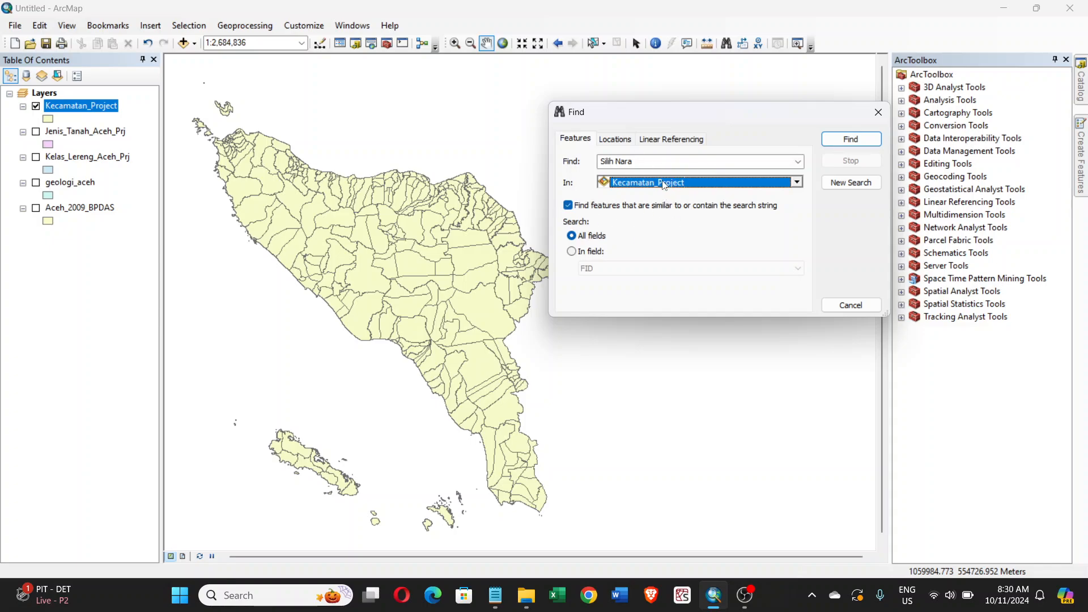
{"action": "left_click", "coordinate": [574, 251]}
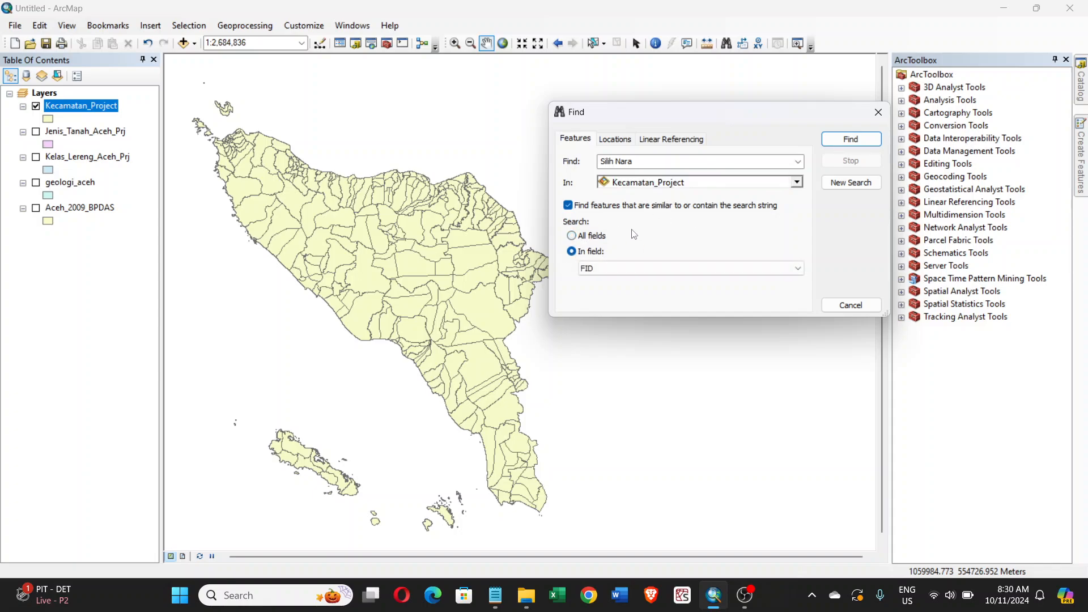
{"action": "left_click", "coordinate": [789, 268]}
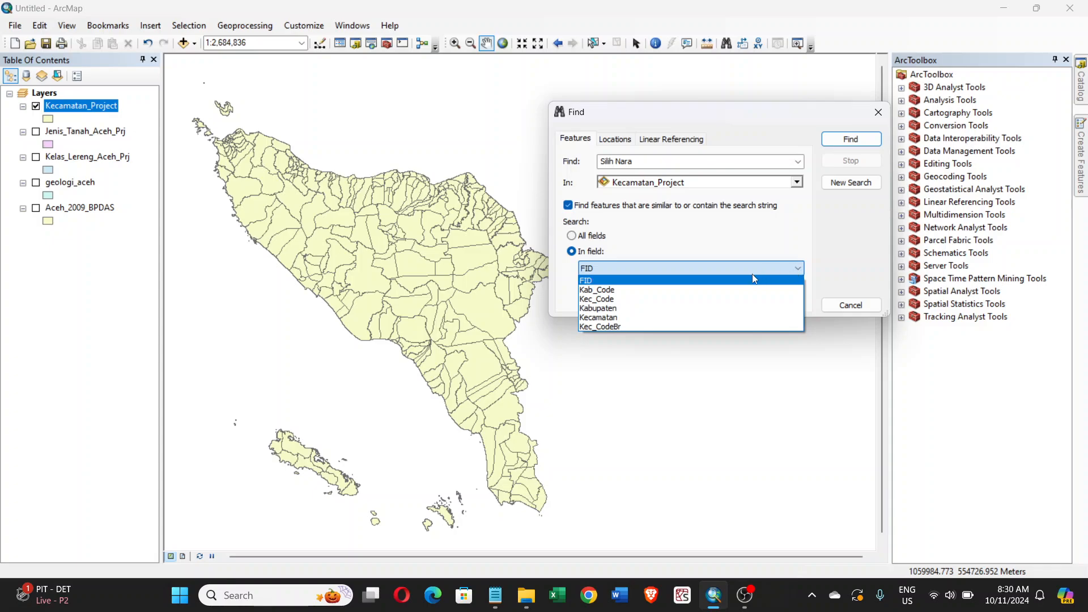
{"action": "left_click", "coordinate": [616, 318]}
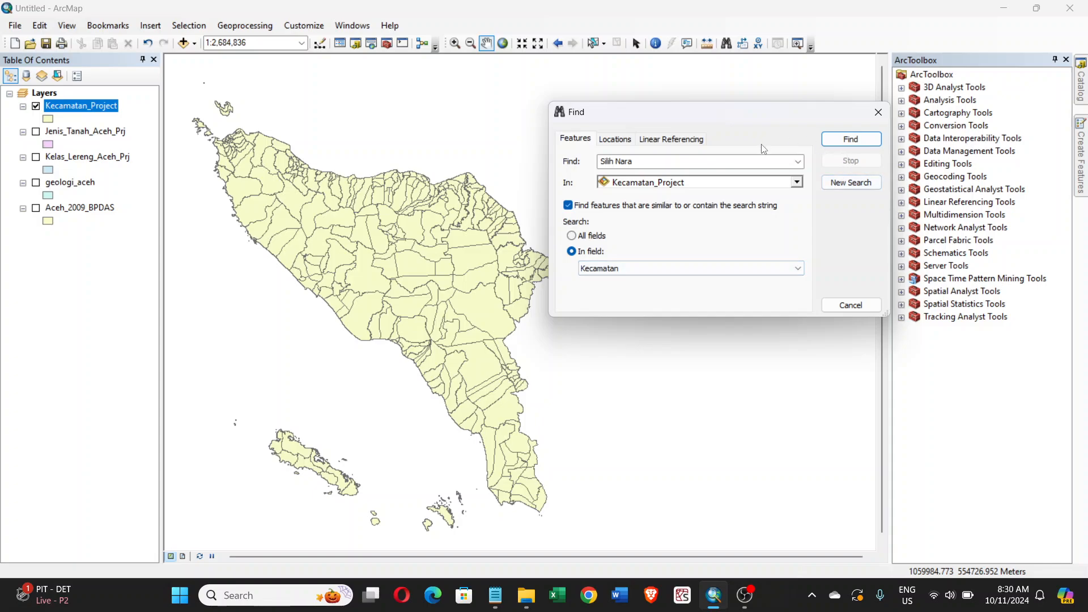
{"action": "left_click", "coordinate": [861, 140]}
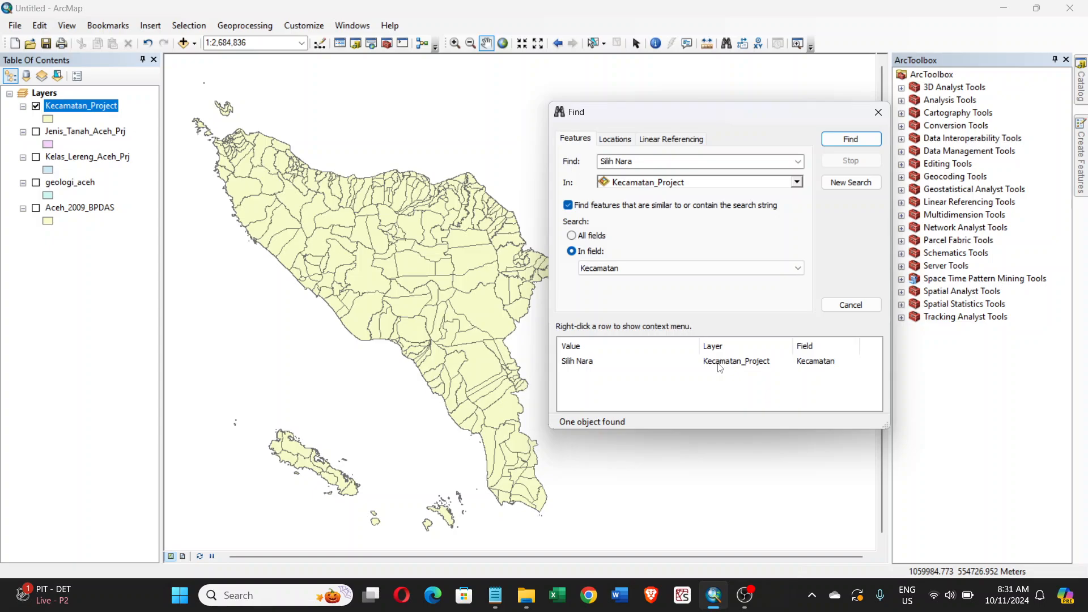
- Zoom the map to the found Silih Nara district and close the Find dialog
{"action": "left_click", "coordinate": [590, 365]}
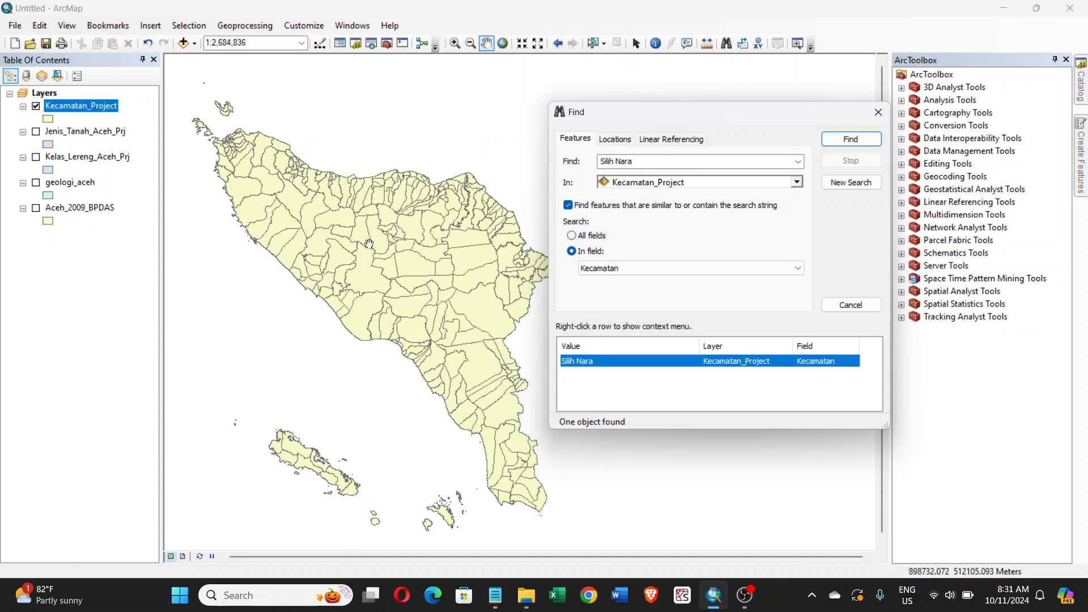
{"action": "right_click", "coordinate": [576, 366]}
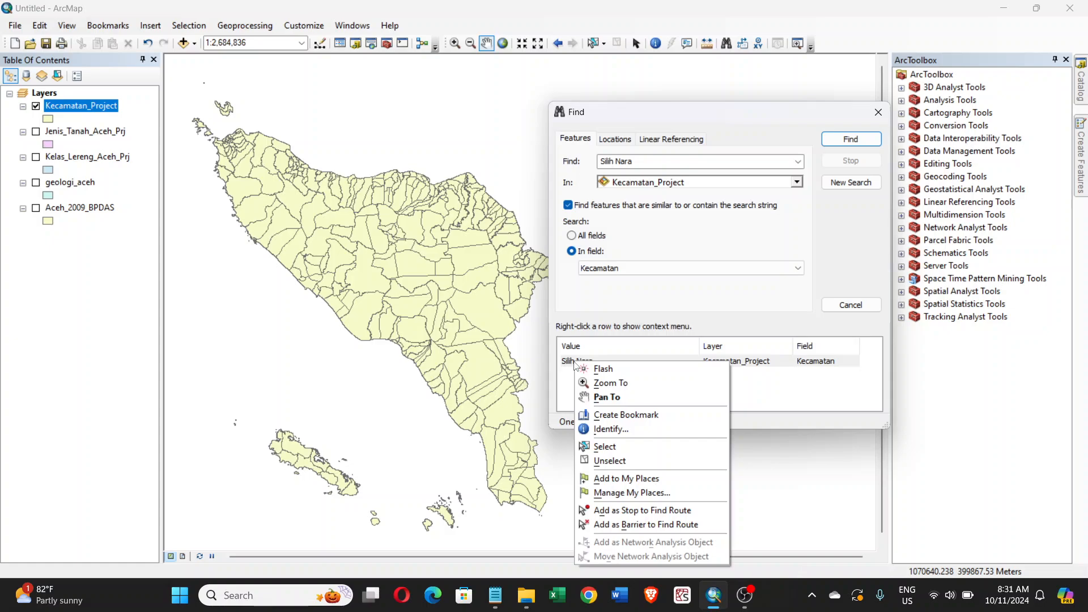
{"action": "left_click", "coordinate": [583, 384]}
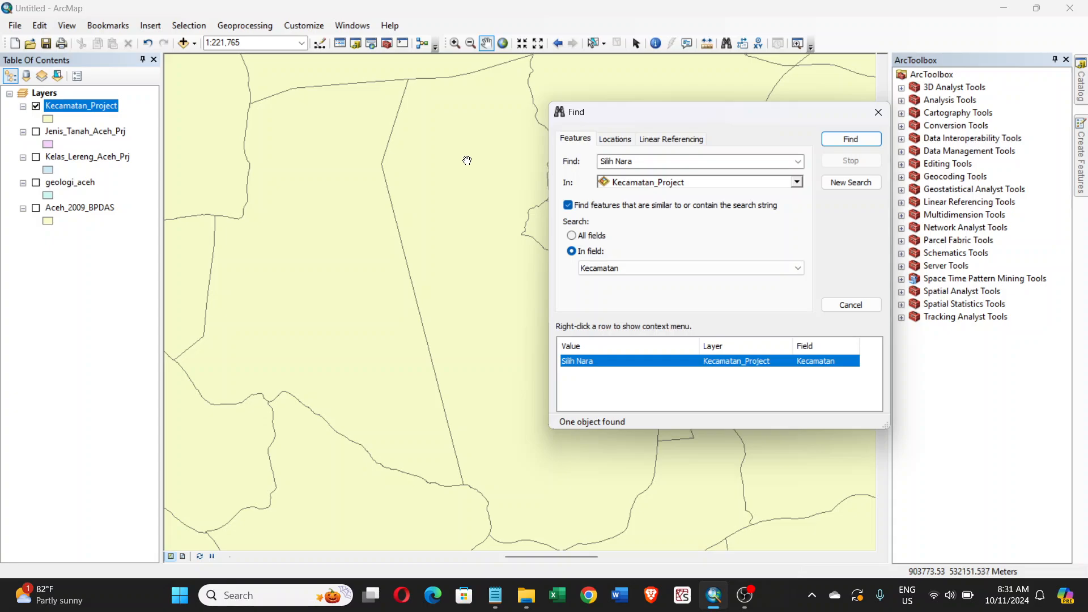
{"action": "left_click", "coordinate": [878, 120]}
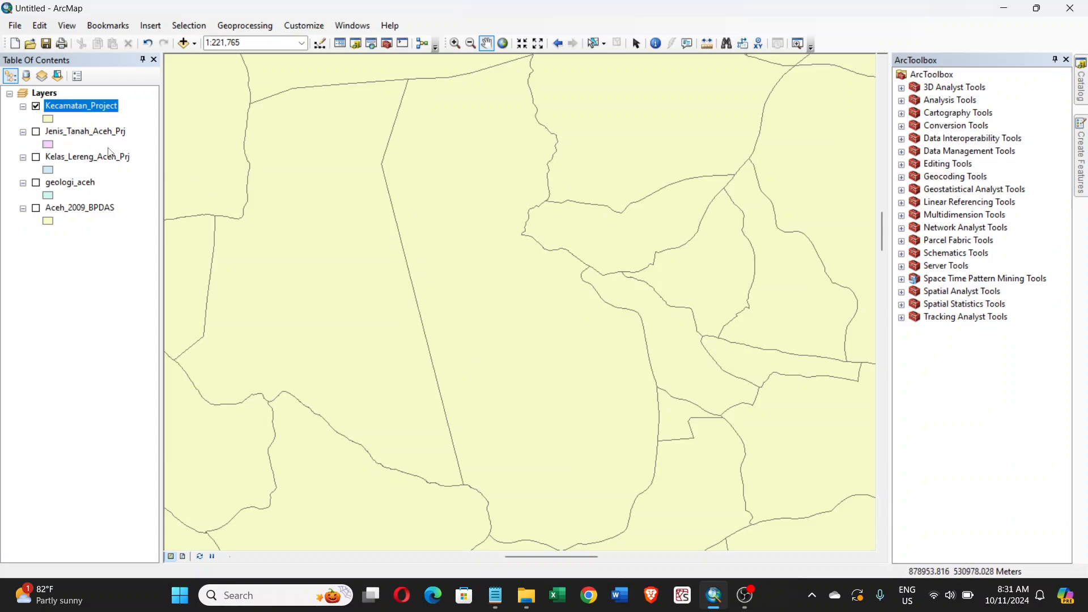
- Turn on labels for the Kecamatan_Project layer using the Kecamatan field as the label field
{"action": "right_click", "coordinate": [107, 112]}
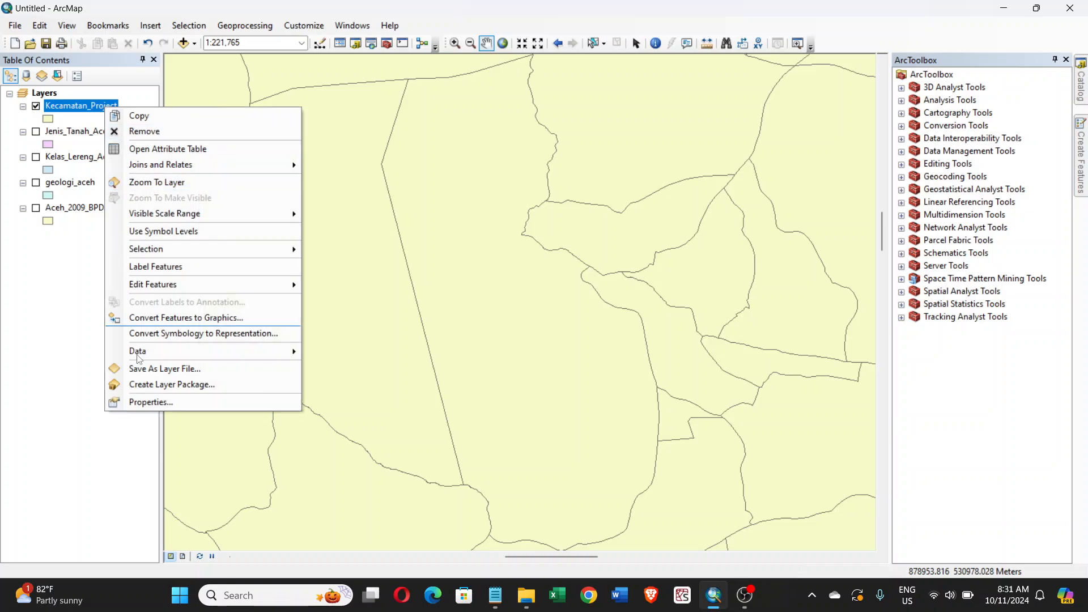
{"action": "left_click", "coordinate": [147, 400]}
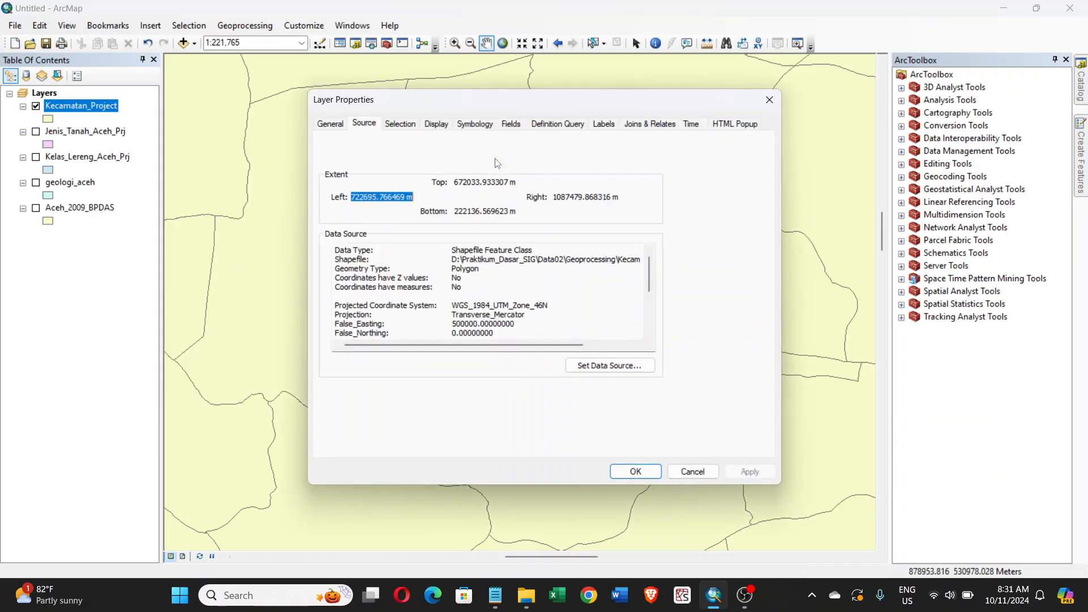
{"action": "left_click", "coordinate": [603, 124]}
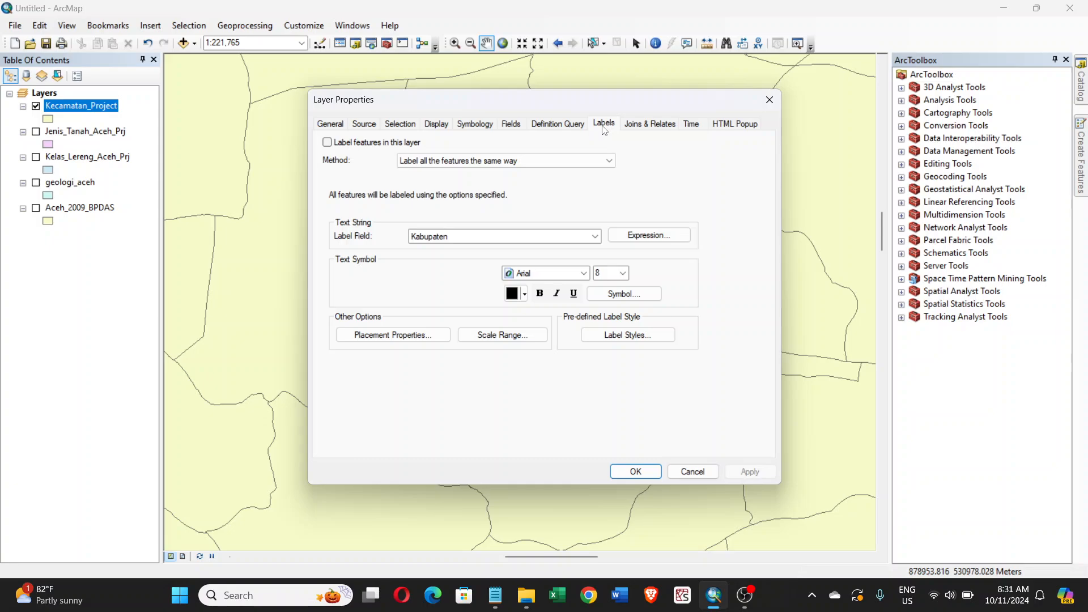
{"action": "left_click", "coordinate": [327, 143]}
{"action": "left_click", "coordinate": [458, 236]}
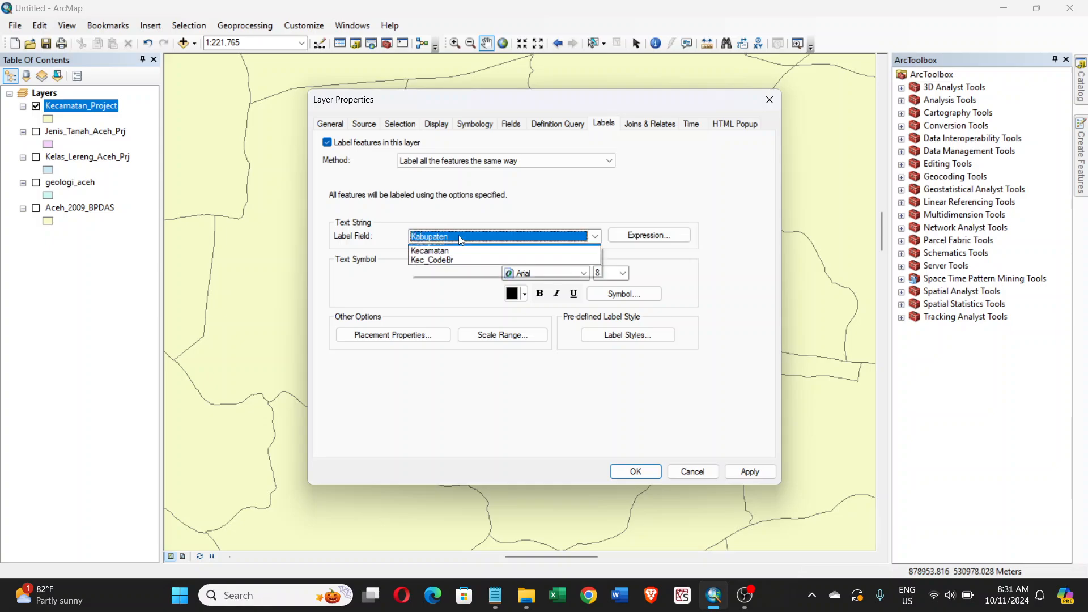
{"action": "left_click", "coordinate": [439, 287]}
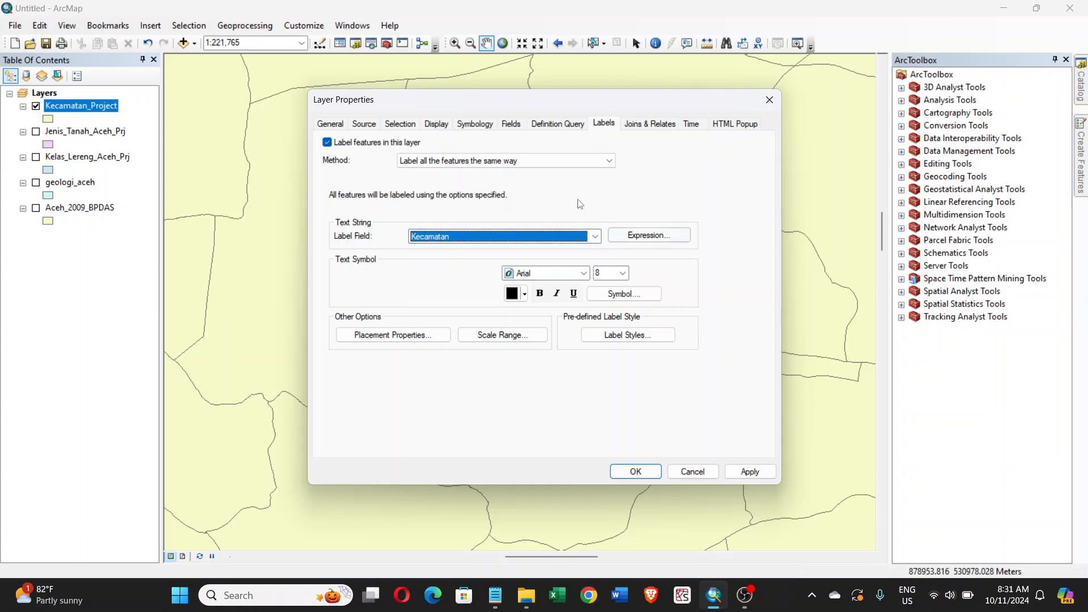
{"action": "left_click", "coordinate": [646, 472]}
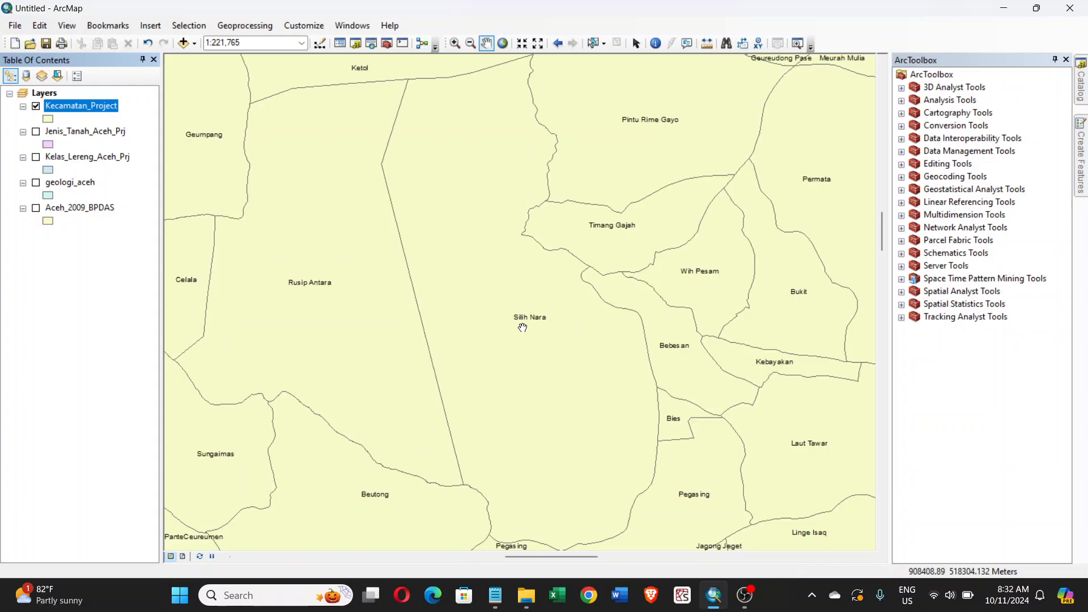
{"action": "left_click", "coordinate": [238, 29]}
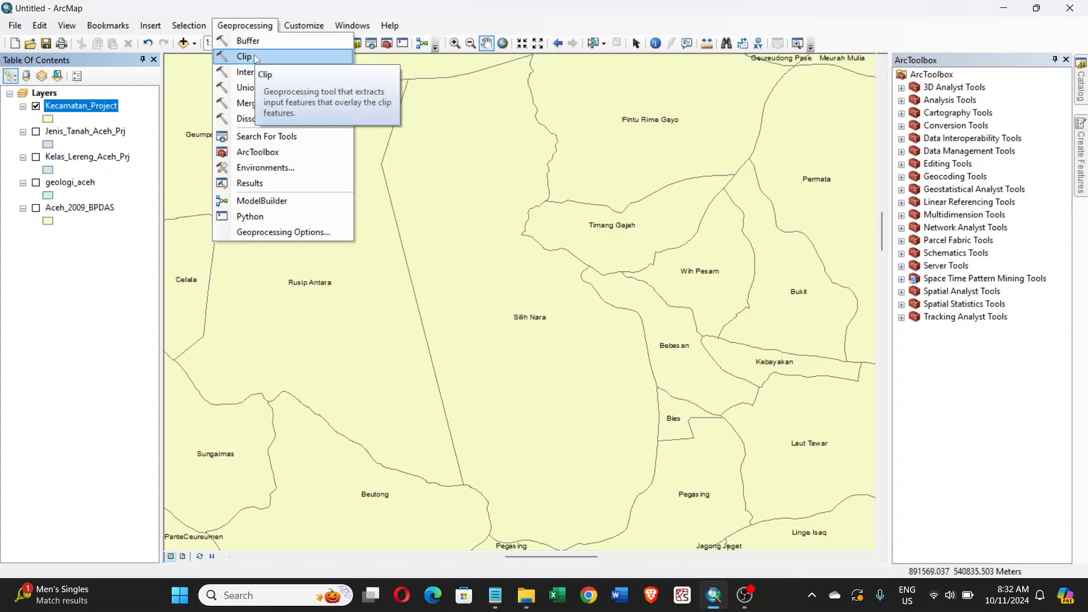
{"action": "key", "text": "Right"}
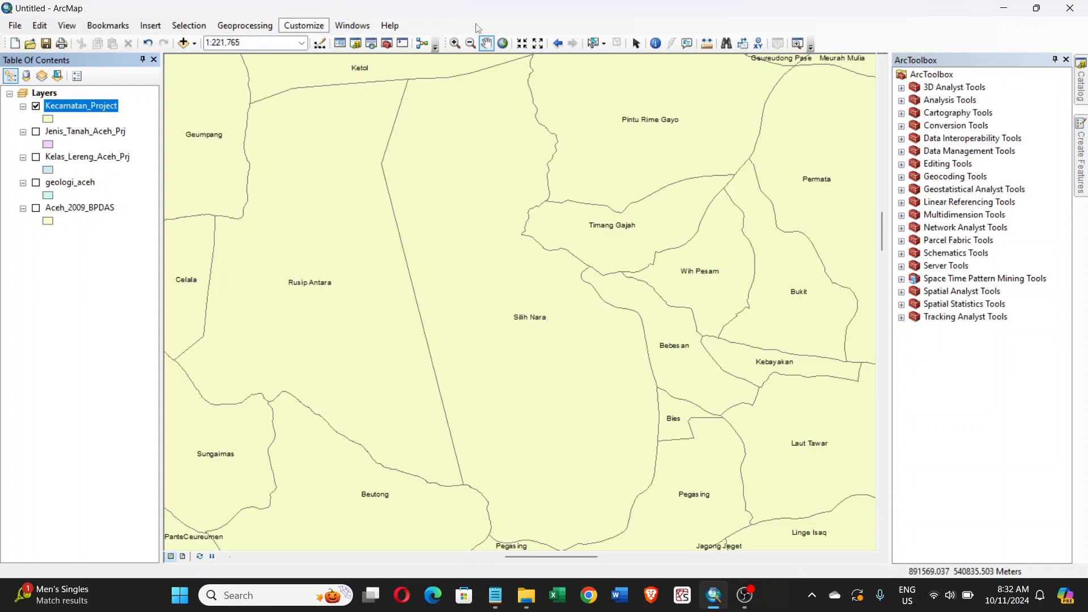
{"action": "left_click", "coordinate": [632, 32]}
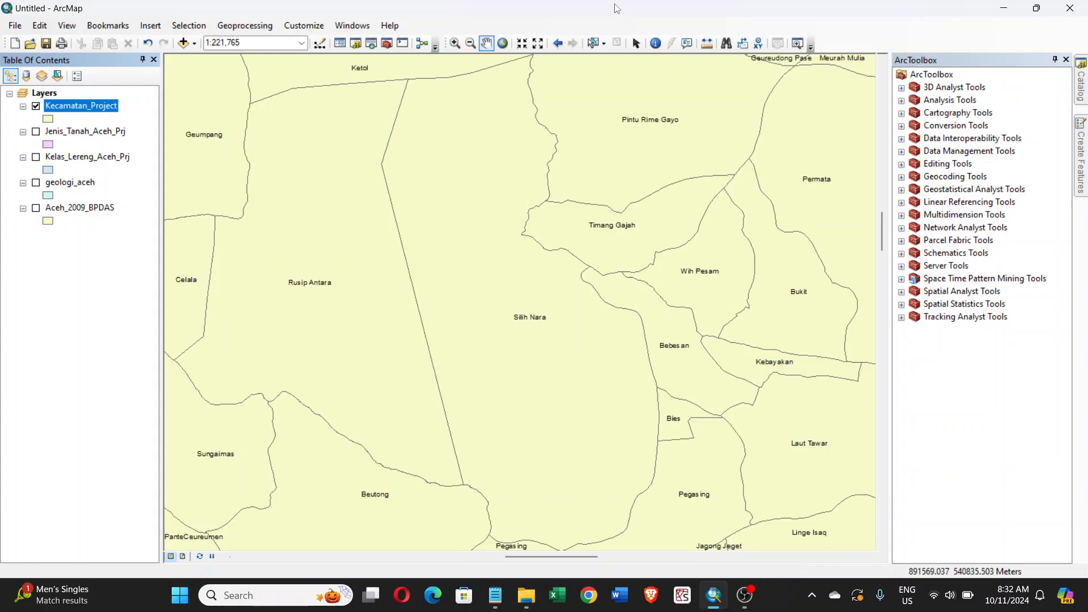
- Select only the Silih Nara district polygon on the map with Select Features, then switch to the Select Elements tool
{"action": "left_click", "coordinate": [593, 46]}
{"action": "left_click", "coordinate": [475, 184]}
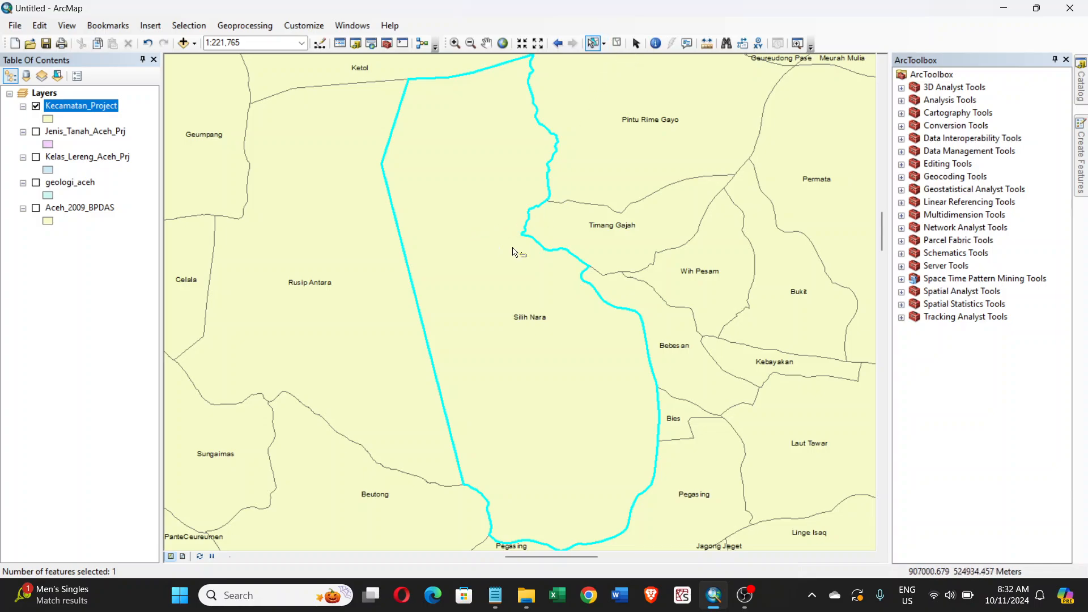
{"action": "left_click", "coordinate": [666, 159]}
{"action": "left_click", "coordinate": [811, 214]}
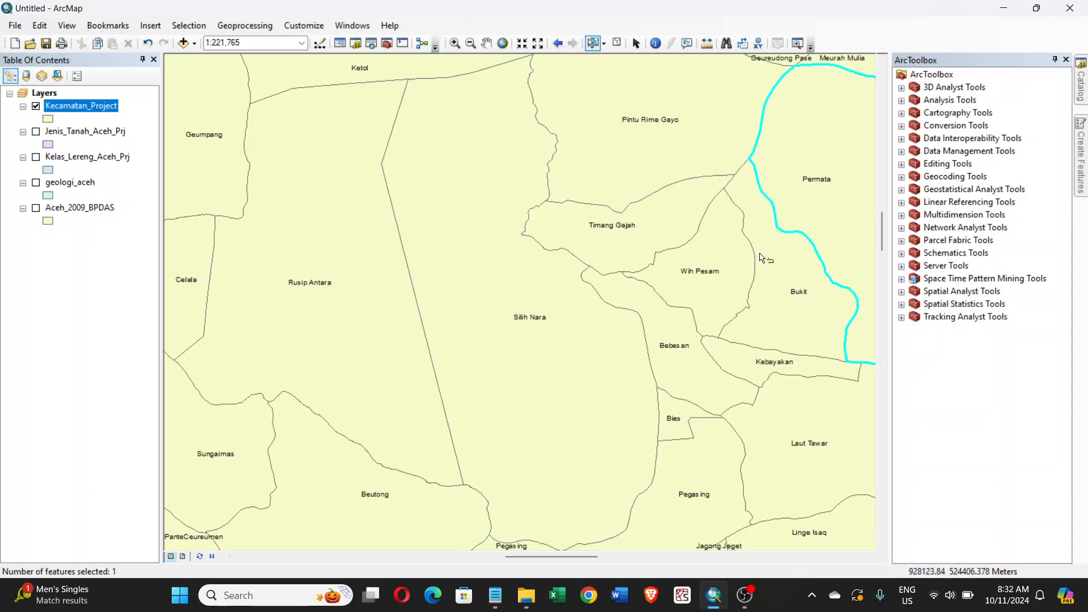
{"action": "left_click", "coordinate": [464, 180]}
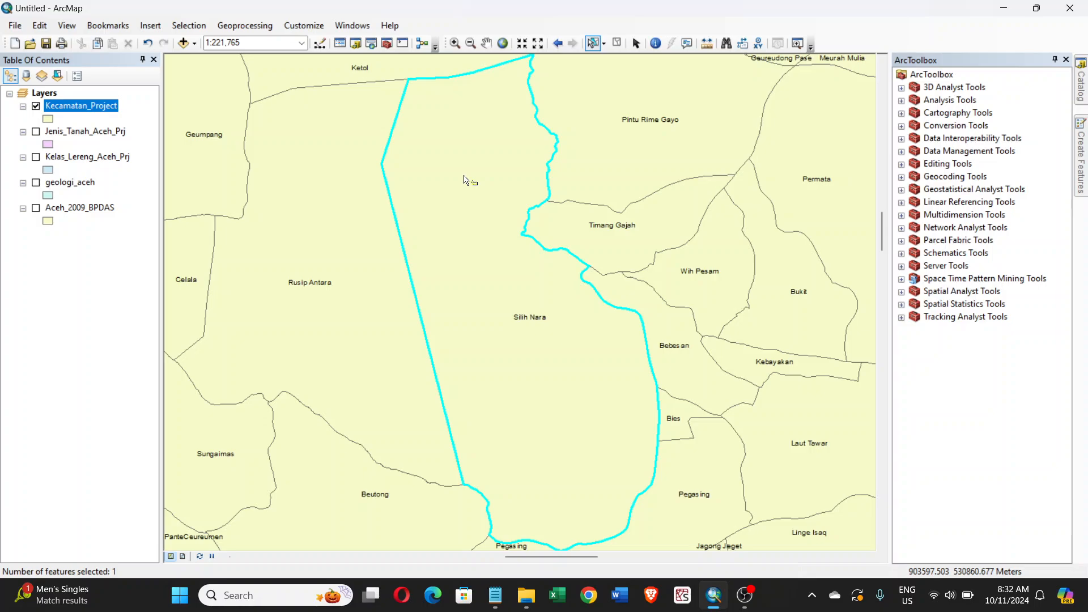
{"action": "left_click", "coordinate": [636, 43]}
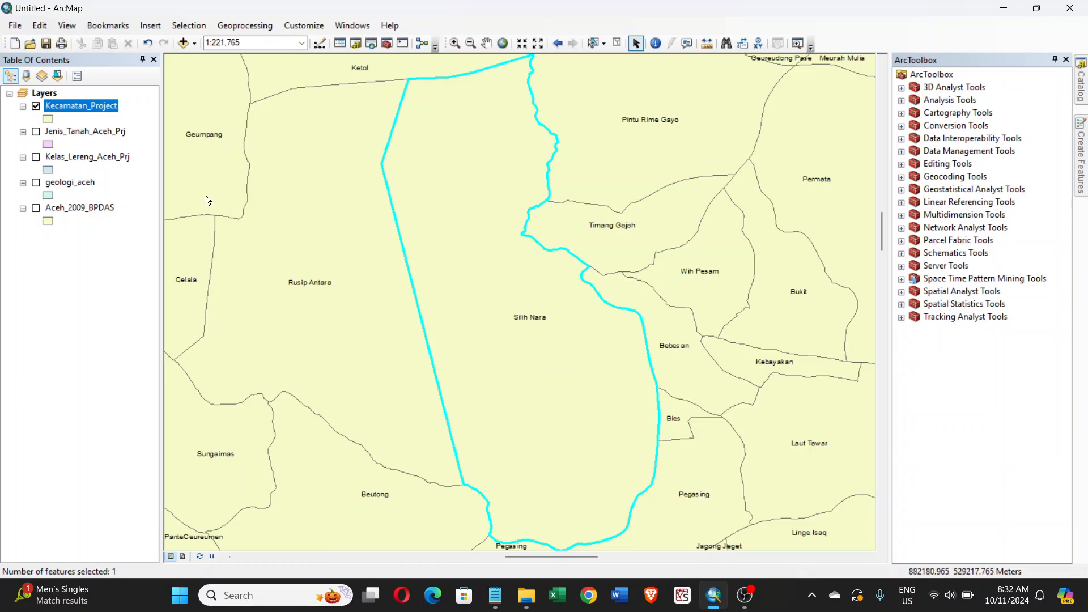
- Open the Clip geoprocessing tool and review its help illustration of input, clip feature and output
{"action": "left_click", "coordinate": [250, 29]}
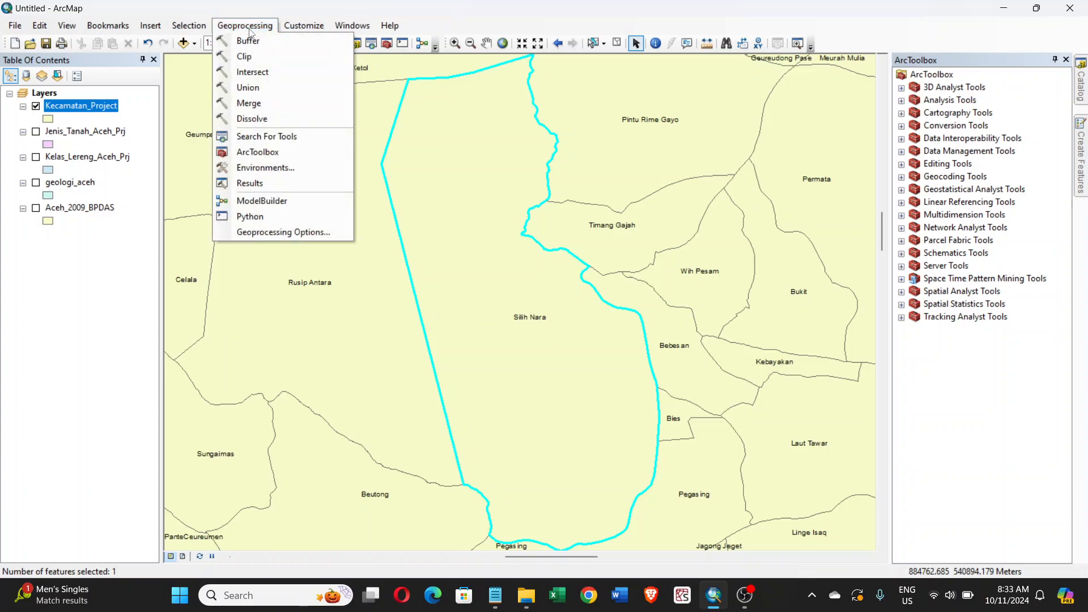
{"action": "left_click", "coordinate": [247, 59]}
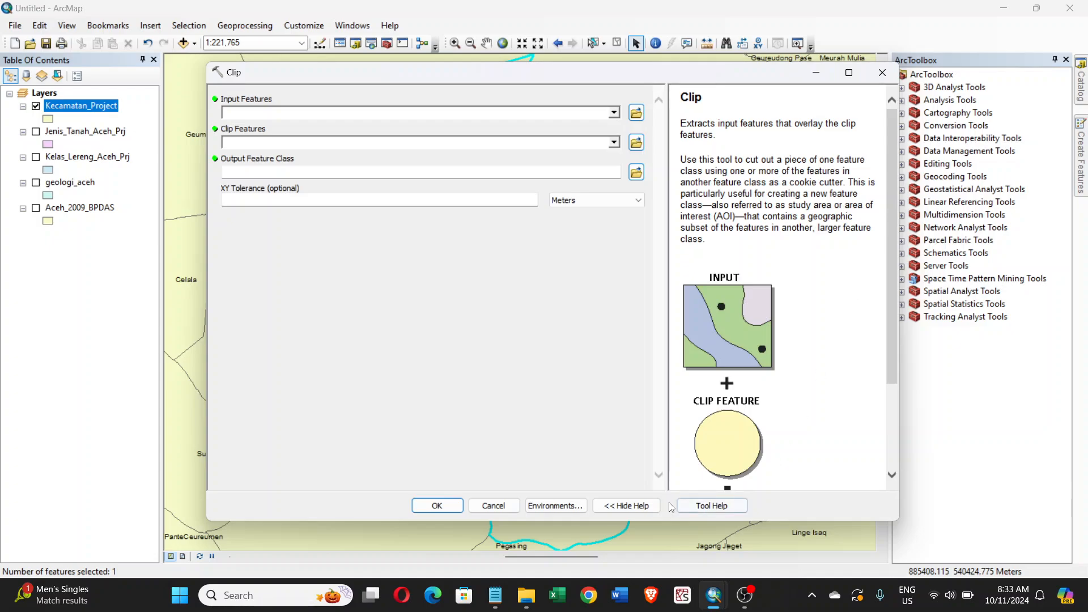
{"action": "left_click", "coordinate": [629, 506]}
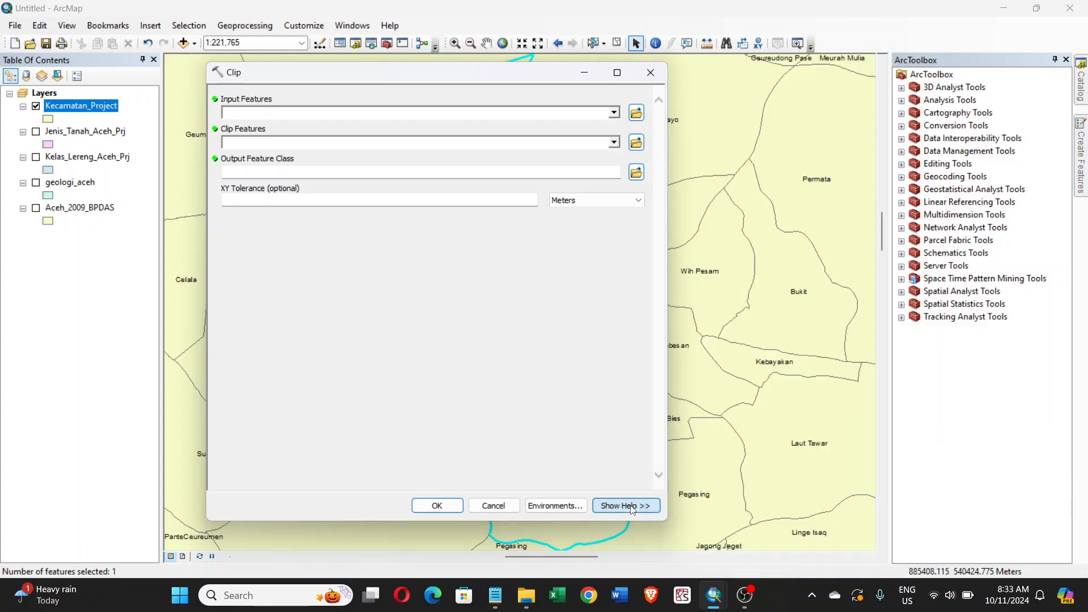
{"action": "left_click", "coordinate": [632, 507]}
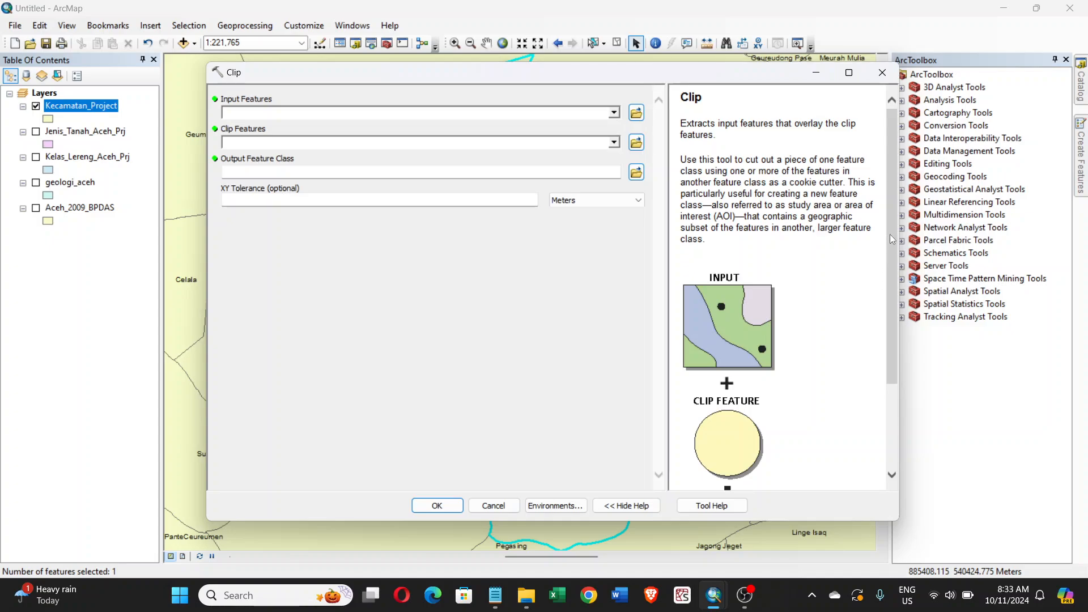
{"action": "left_click_drag", "start_coordinate": [890, 234], "coordinate": [893, 323]}
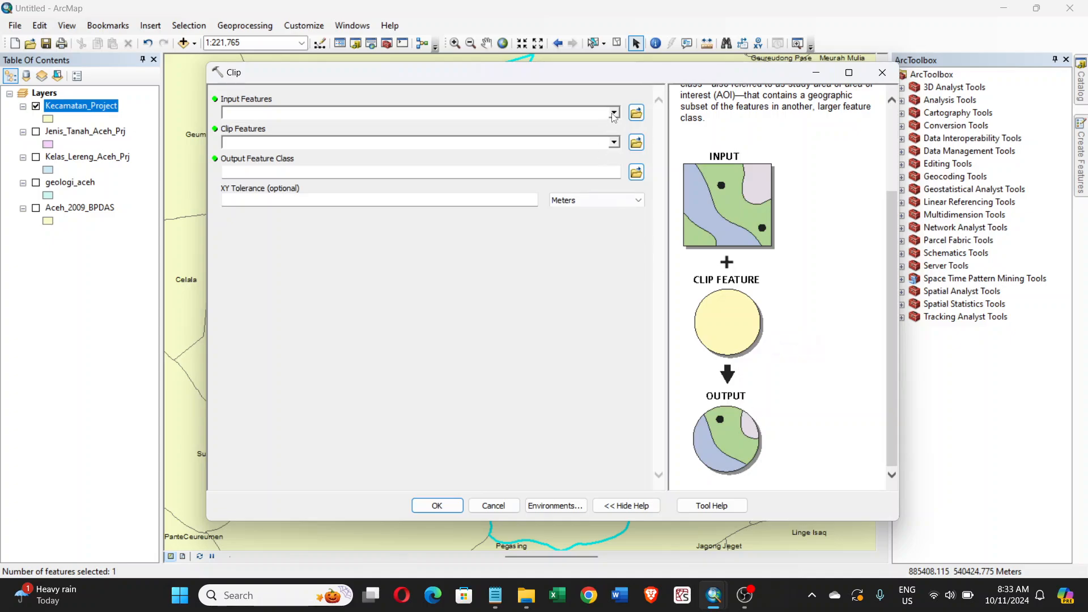
- Switch to Notepad to reread the task text, and return to the Clip dialog in ArcMap
{"action": "left_click", "coordinate": [497, 597]}
{"action": "left_click", "coordinate": [499, 553]}
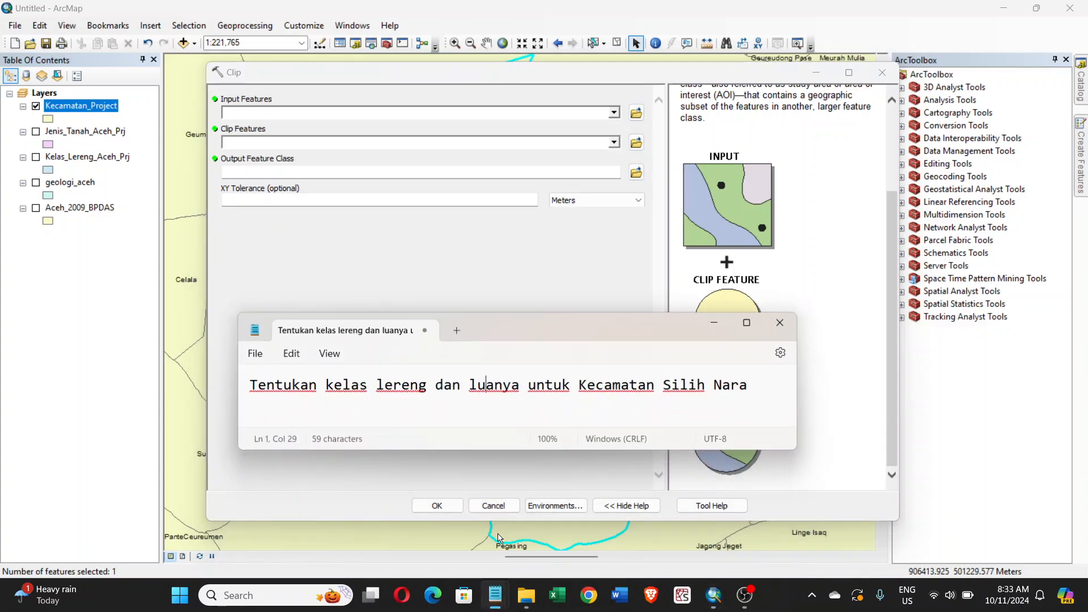
{"action": "left_click", "coordinate": [719, 327]}
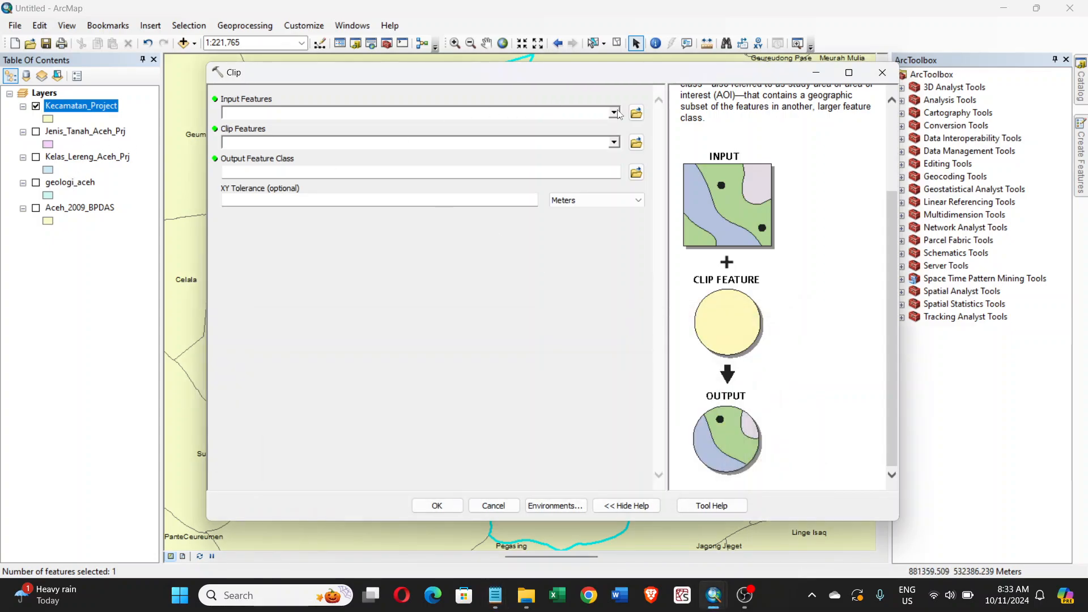
- Set Kelas_Lereng_Aceh_Prj as the Clip input features and Kecamatan_Project as the clip features
{"action": "left_click", "coordinate": [614, 113]}
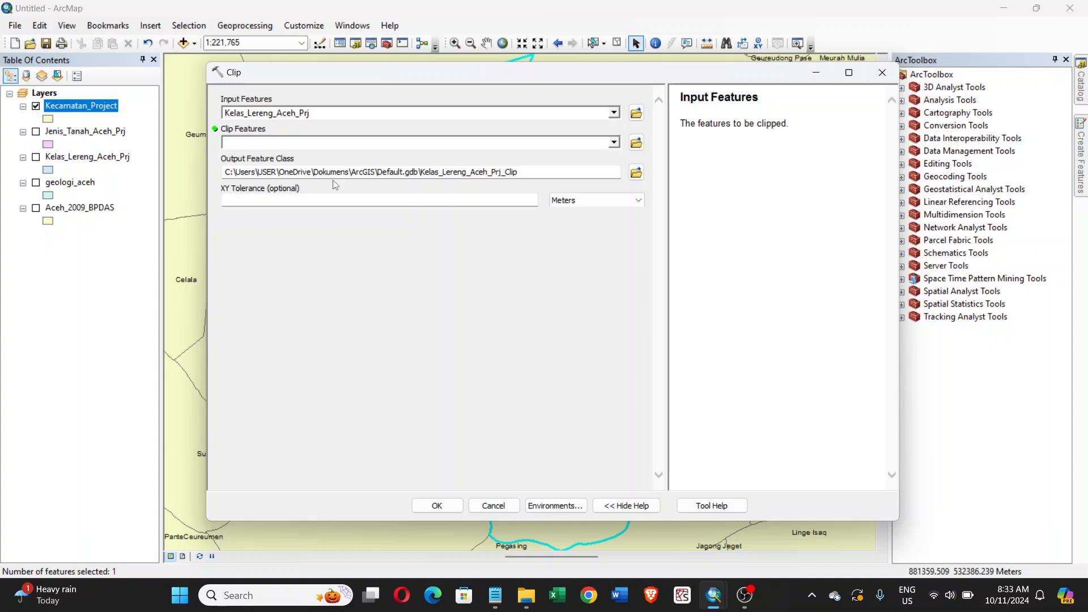
{"action": "left_click", "coordinate": [614, 143]}
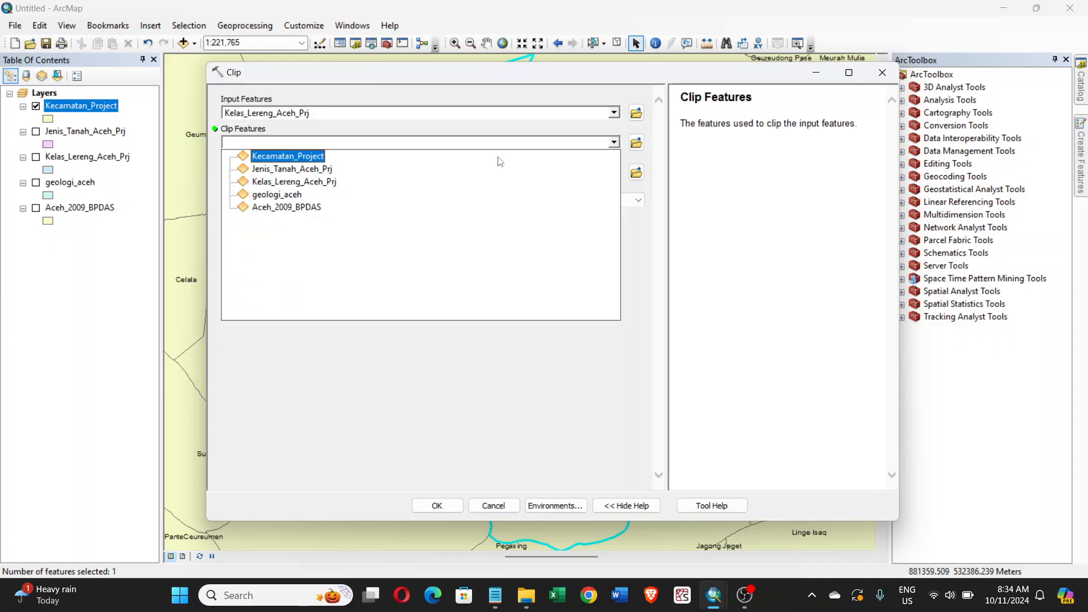
{"action": "left_click", "coordinate": [280, 161]}
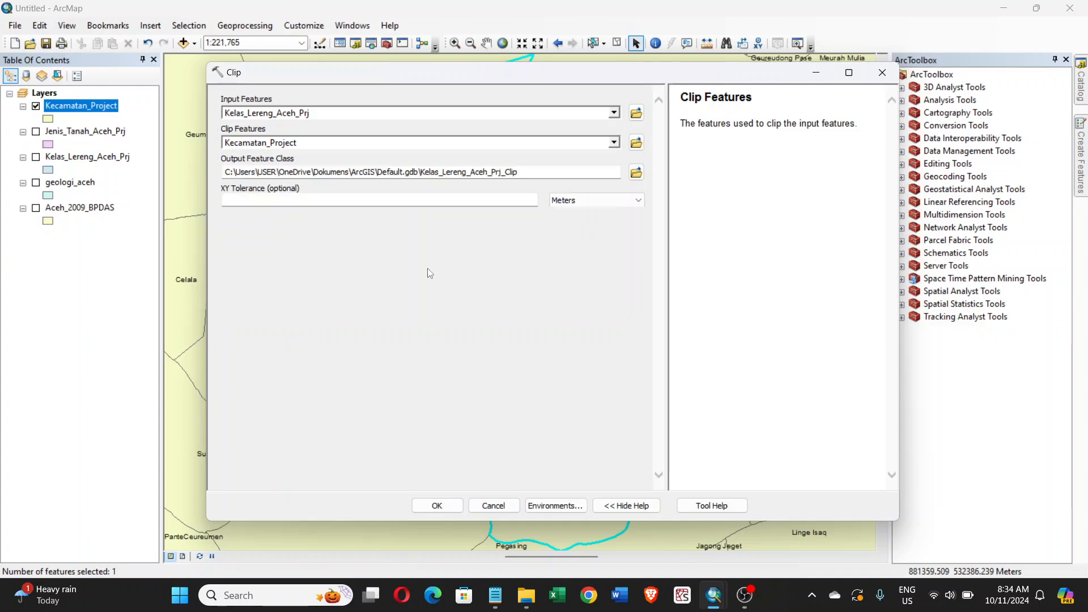
- Set the clip output to Kelas_lereng_Silih_Nara in the Geoprocessing folder and run the clip
{"action": "left_click", "coordinate": [637, 172]}
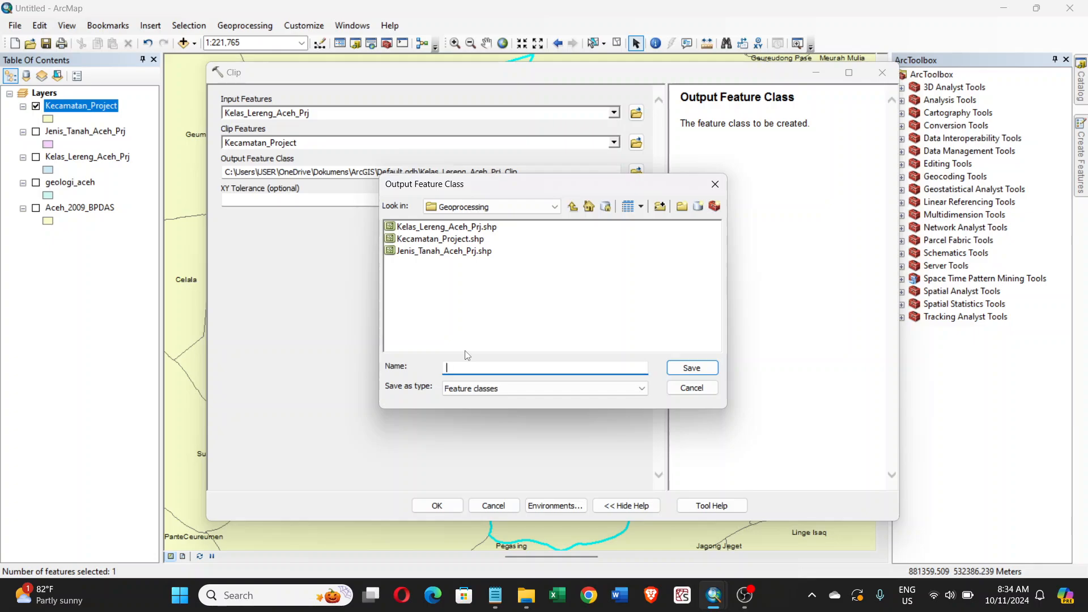
{"action": "type", "text": "Kelas_Lereng_Silih_Nara"}
{"action": "left_click", "coordinate": [699, 373]}
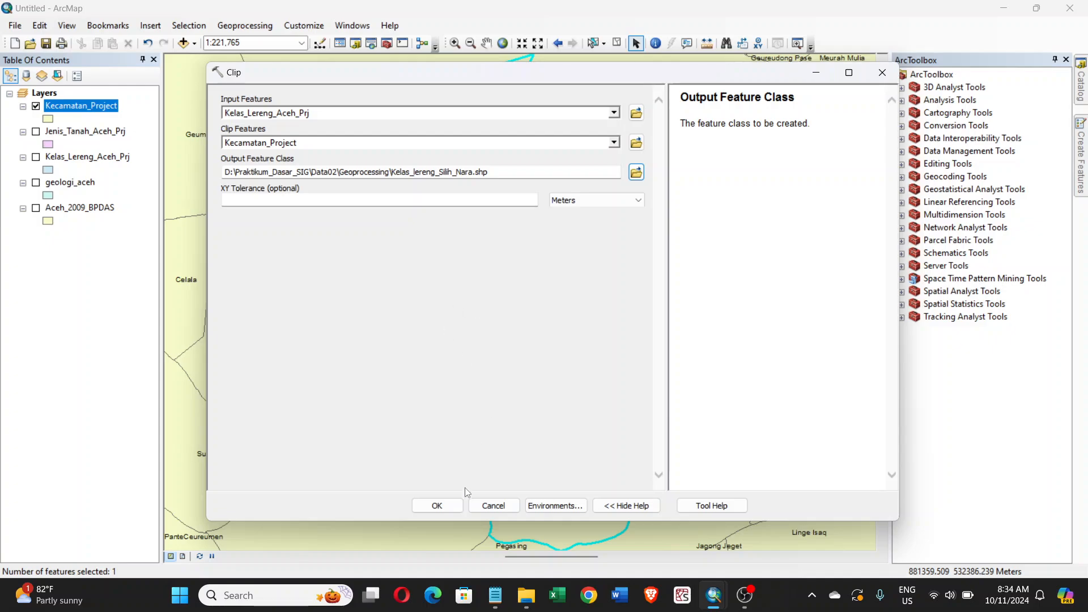
{"action": "left_click", "coordinate": [459, 507]}
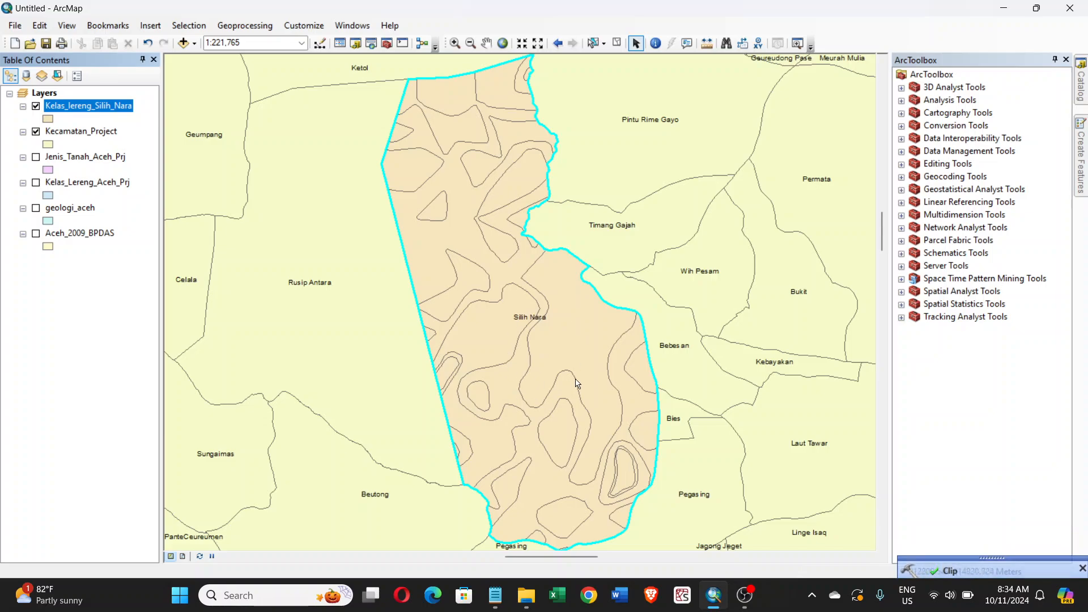
- Clear the feature selection and hide the Kecamatan_Project layer so only the clipped slope layer is displayed
{"action": "left_click", "coordinate": [69, 367]}
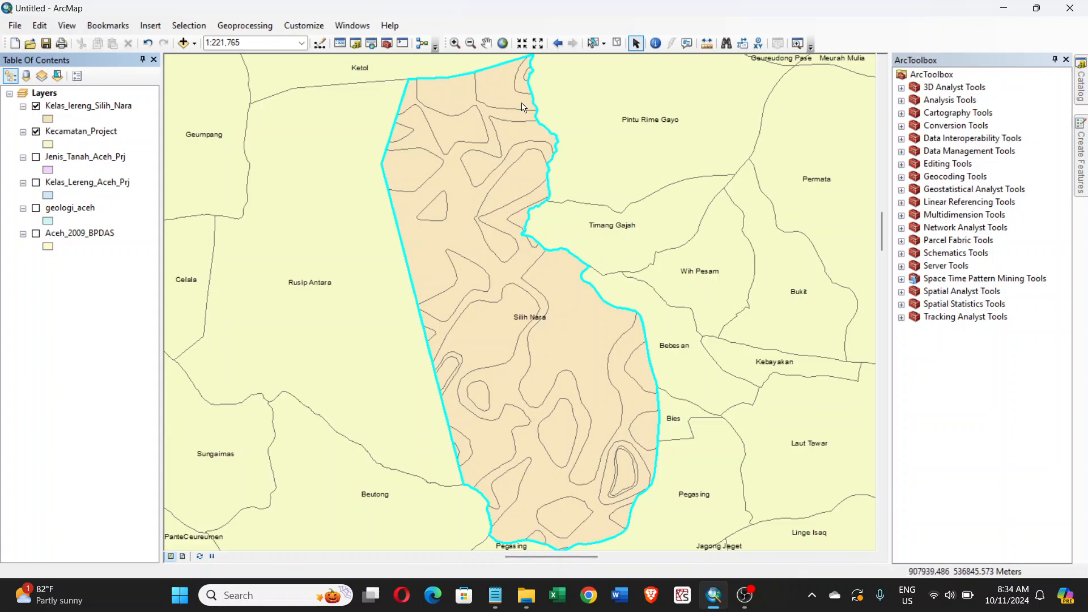
{"action": "left_click", "coordinate": [617, 45]}
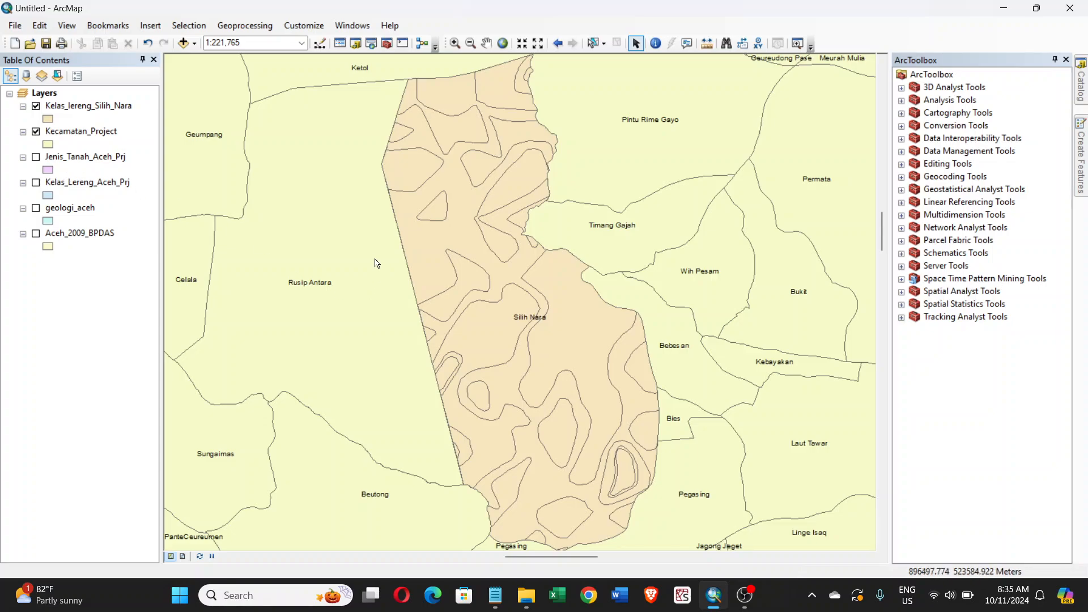
{"action": "left_click", "coordinate": [36, 131]}
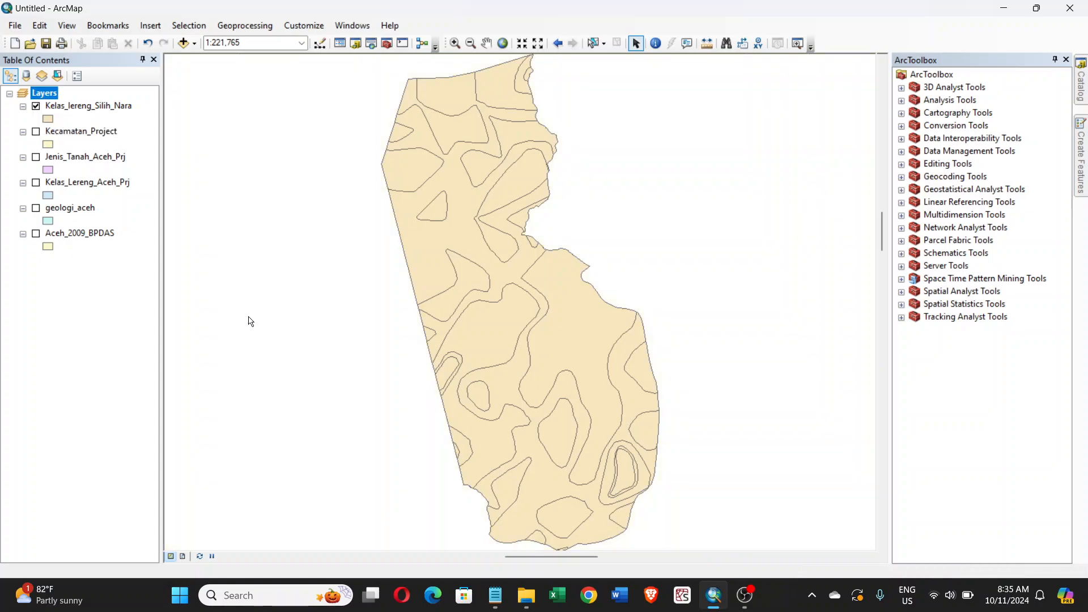
{"action": "scroll", "coordinate": [480, 289], "scroll_direction": "up", "scroll_amount": 1}
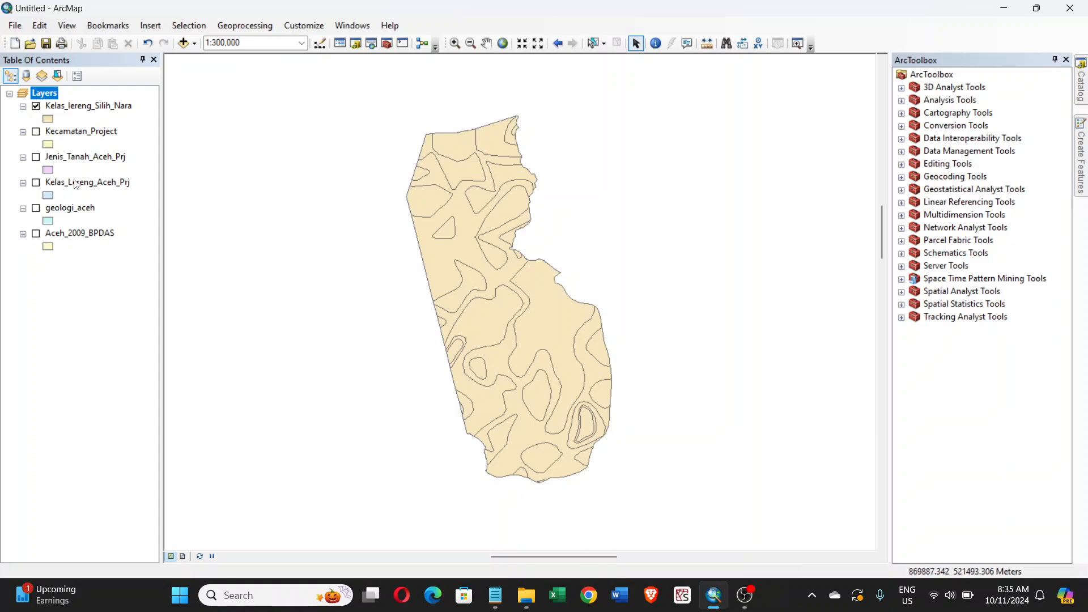
- Open the attribute table of the Kelas_lereng_Silih_Nara layer and move it off the upper part of the map
{"action": "right_click", "coordinate": [98, 111]}
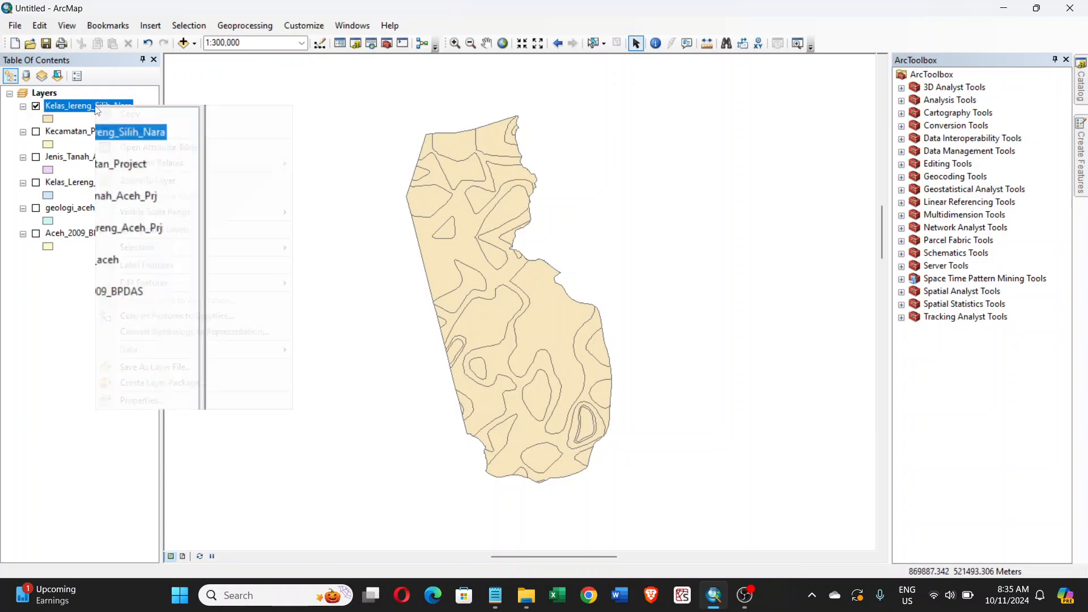
{"action": "left_click", "coordinate": [154, 146]}
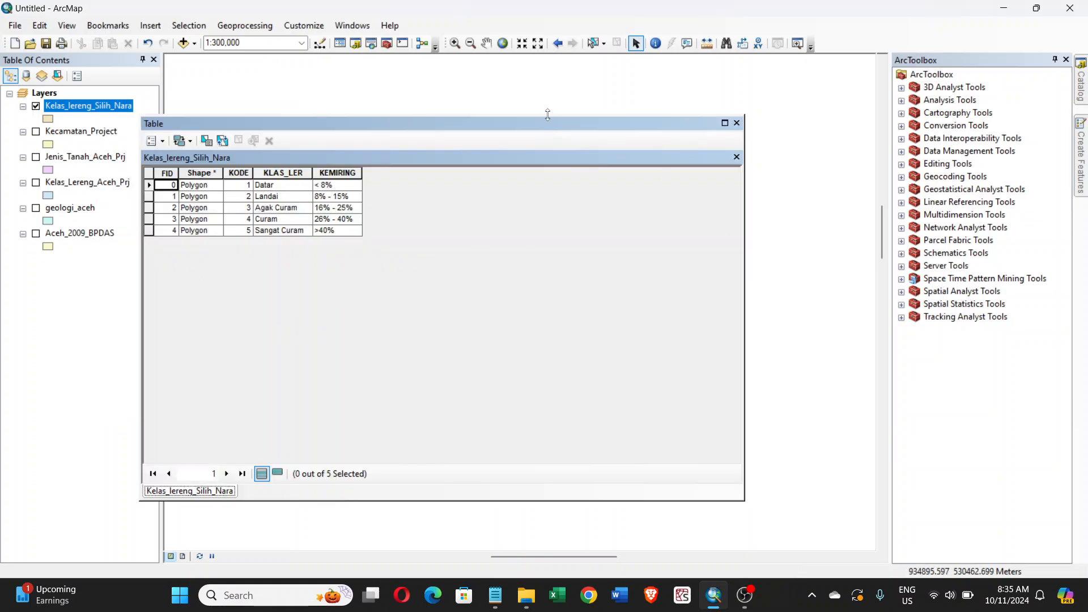
{"action": "left_click_drag", "start_coordinate": [547, 121], "coordinate": [587, 366]}
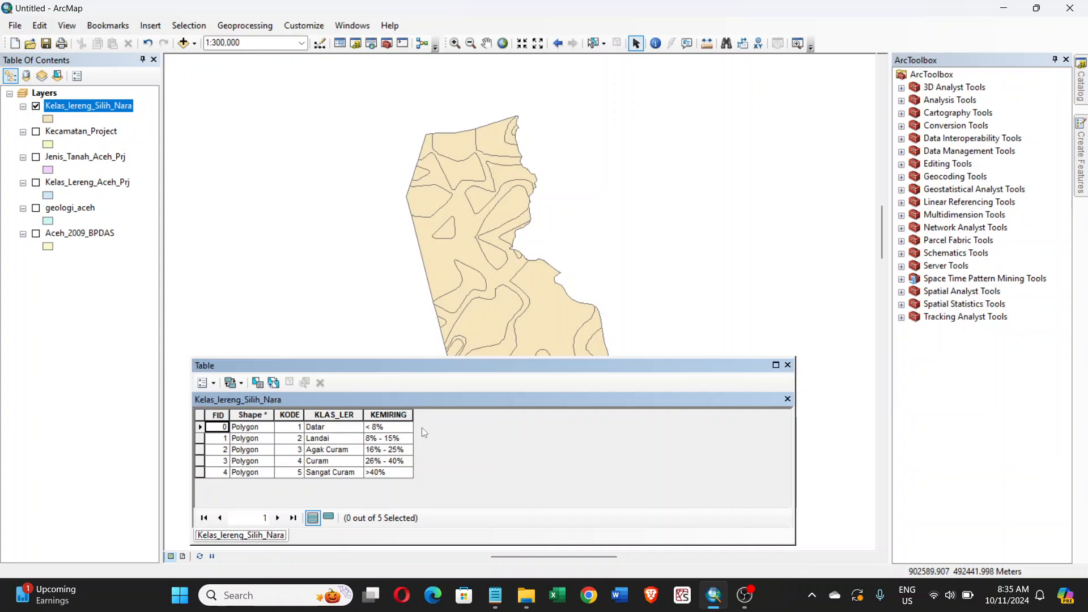
- Add a field named Luas_km2 of type Double with precision 10 and scale 2 to the slope table
{"action": "left_click", "coordinate": [213, 385]}
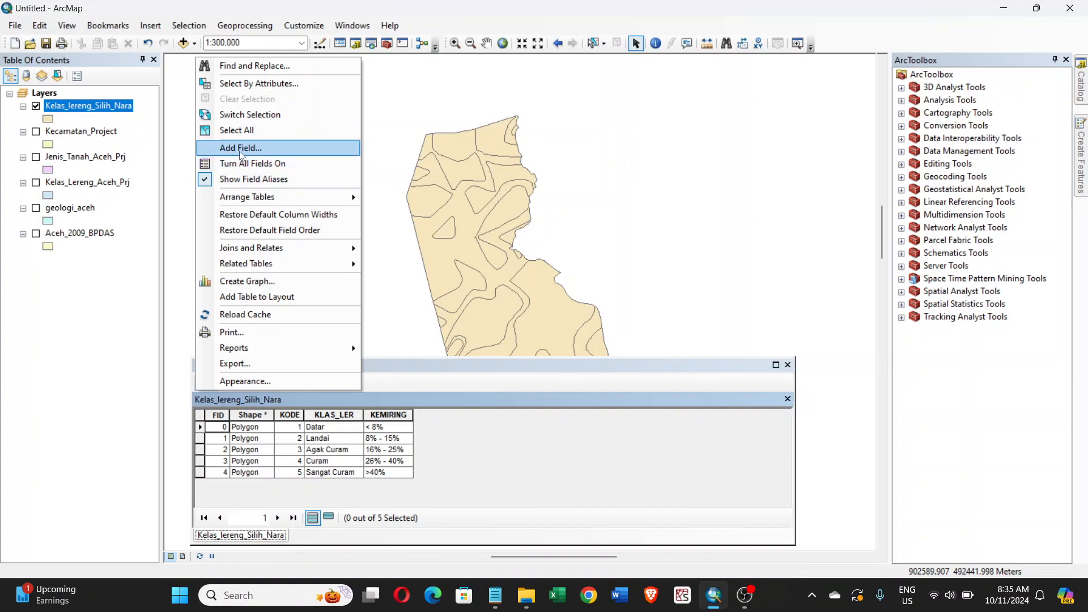
{"action": "left_click", "coordinate": [241, 148]}
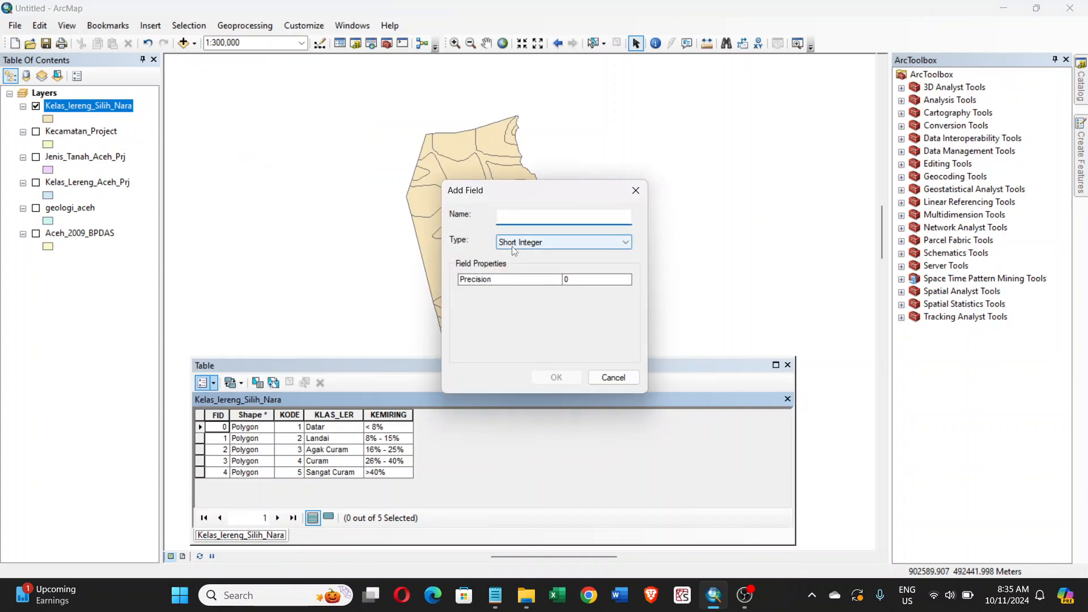
{"action": "type", "text": "Luas_km2"}
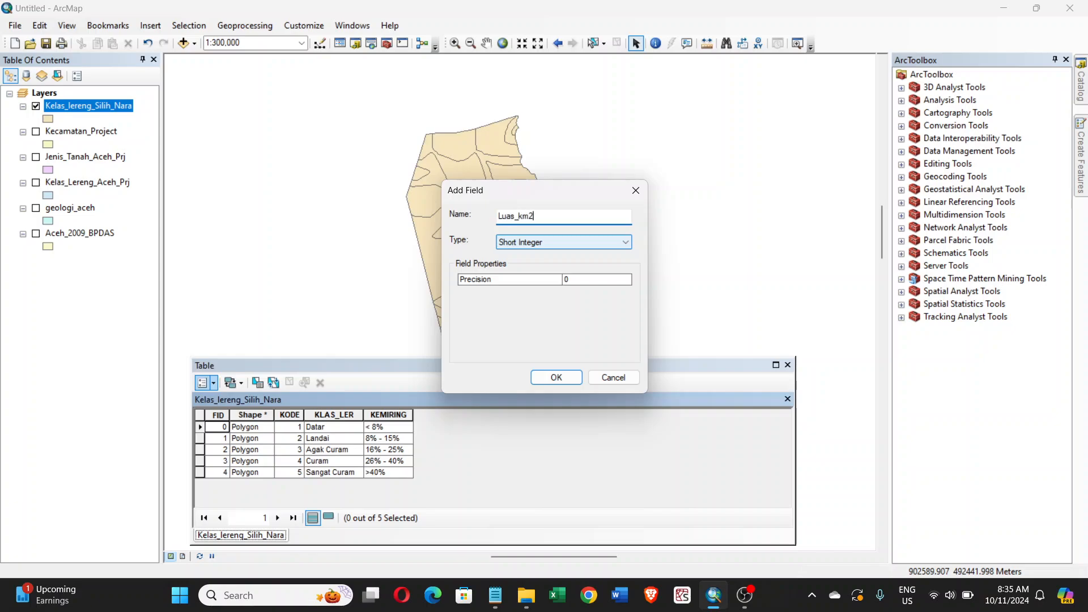
{"action": "left_click", "coordinate": [531, 243]}
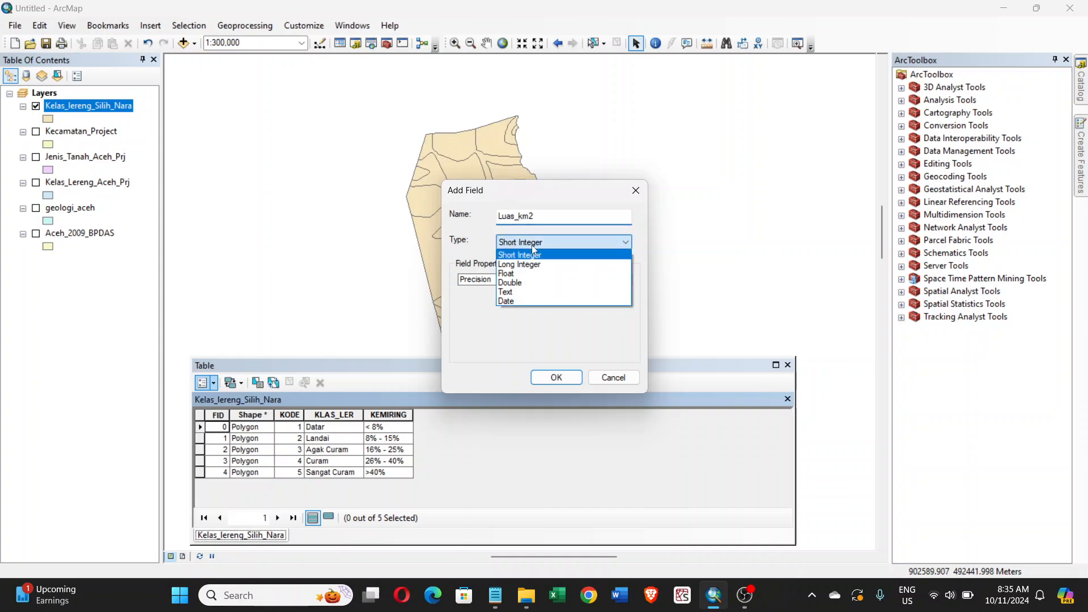
{"action": "left_click", "coordinate": [518, 282]}
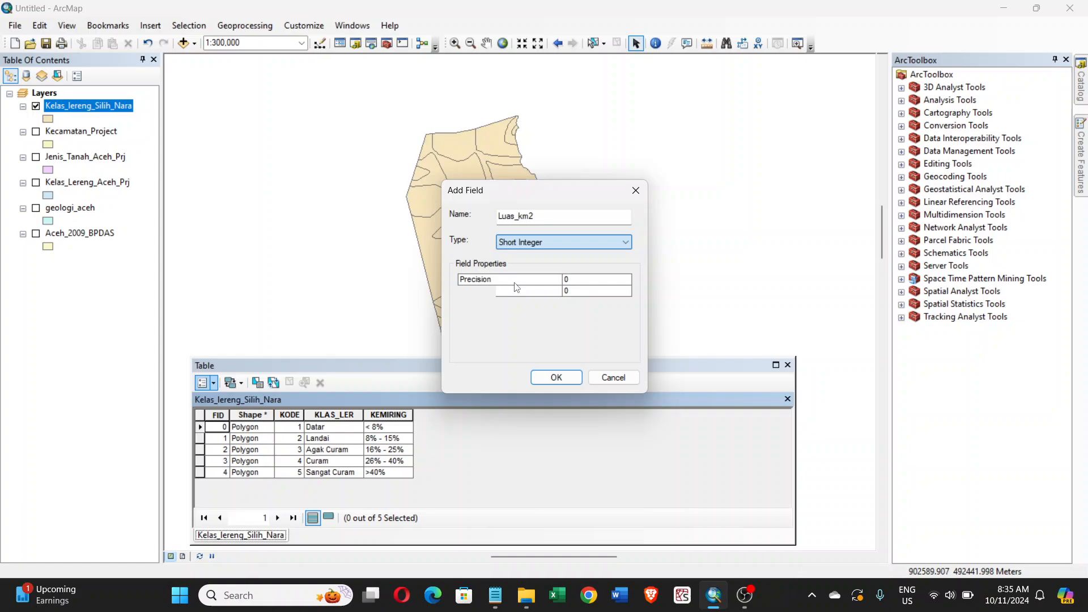
{"action": "left_click", "coordinate": [577, 277]}
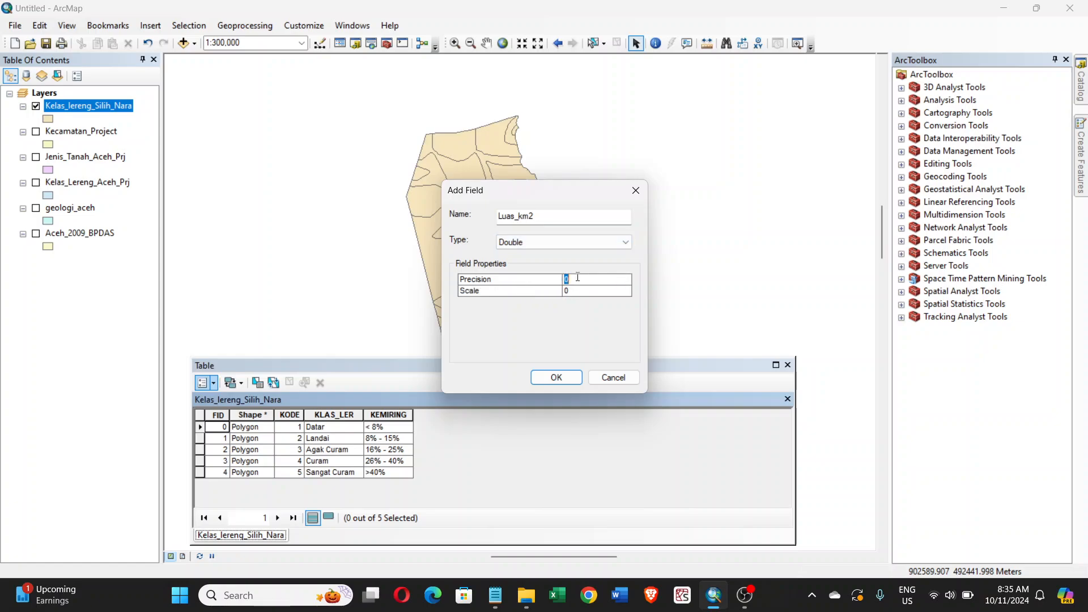
{"action": "type", "text": "8"}
{"action": "type", "text": "10"}
{"action": "left_click", "coordinate": [579, 291]}
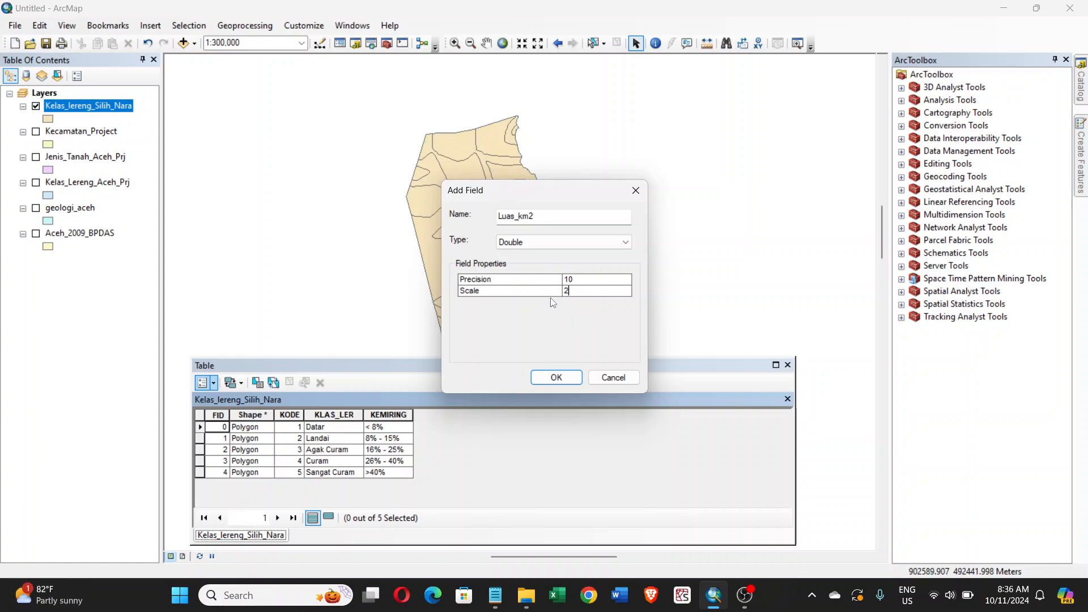
{"action": "left_click", "coordinate": [556, 378]}
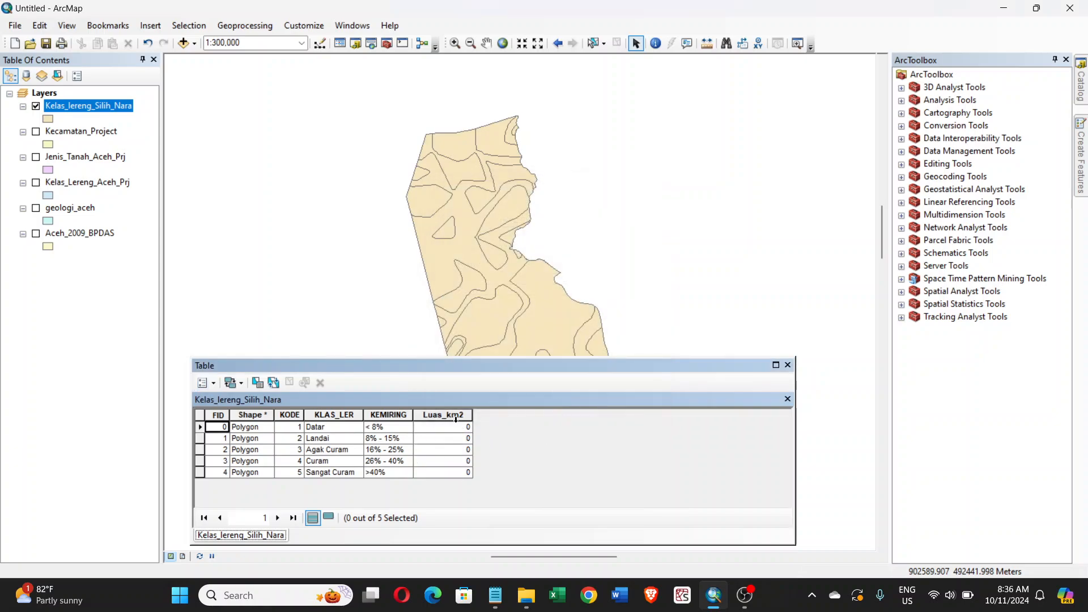
- Calculate the area of each slope class in square kilometers into the Luas_km2 field, using the data source's coordinate system
{"action": "right_click", "coordinate": [456, 416]}
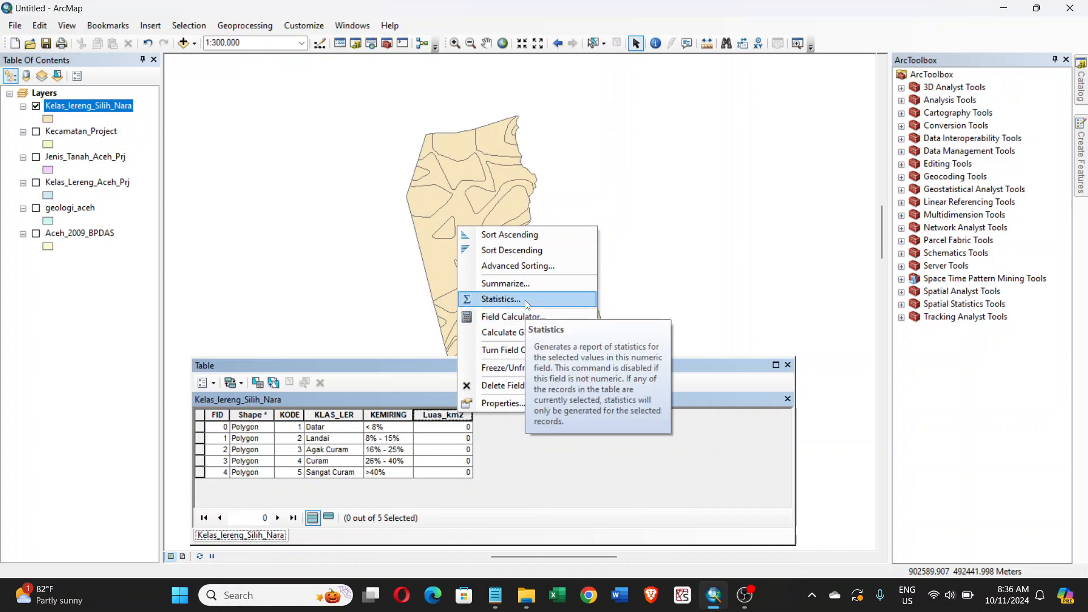
{"action": "left_click", "coordinate": [525, 332]}
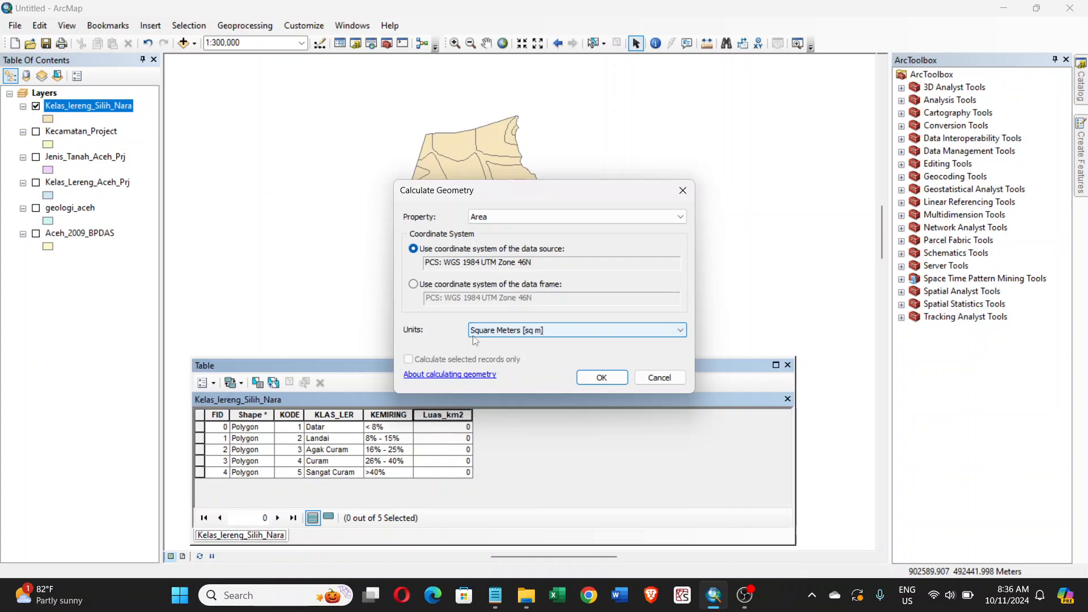
{"action": "left_click", "coordinate": [509, 334]}
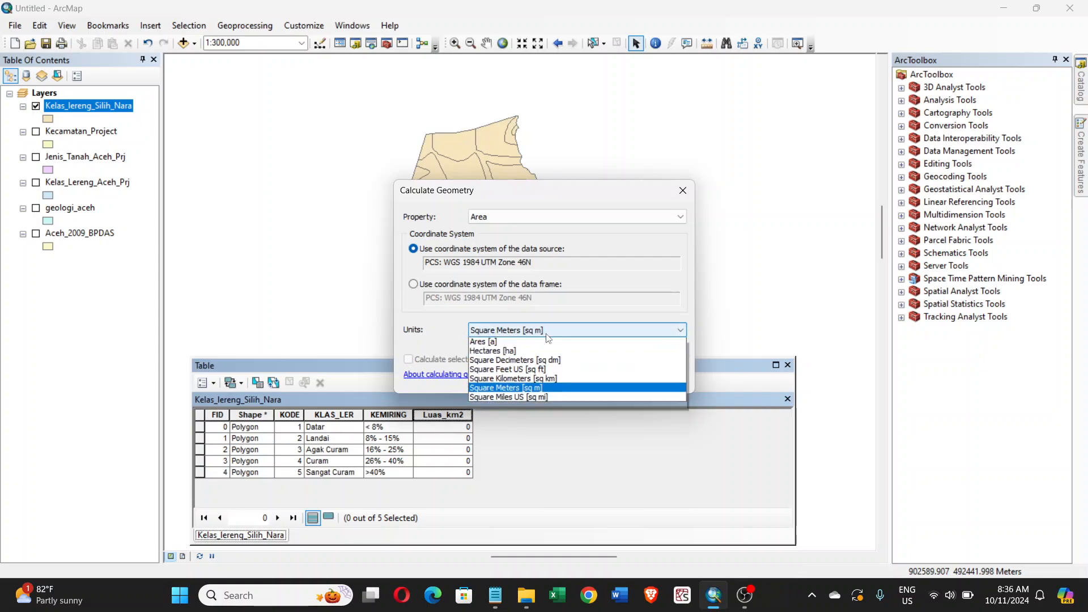
{"action": "left_click", "coordinate": [529, 390]}
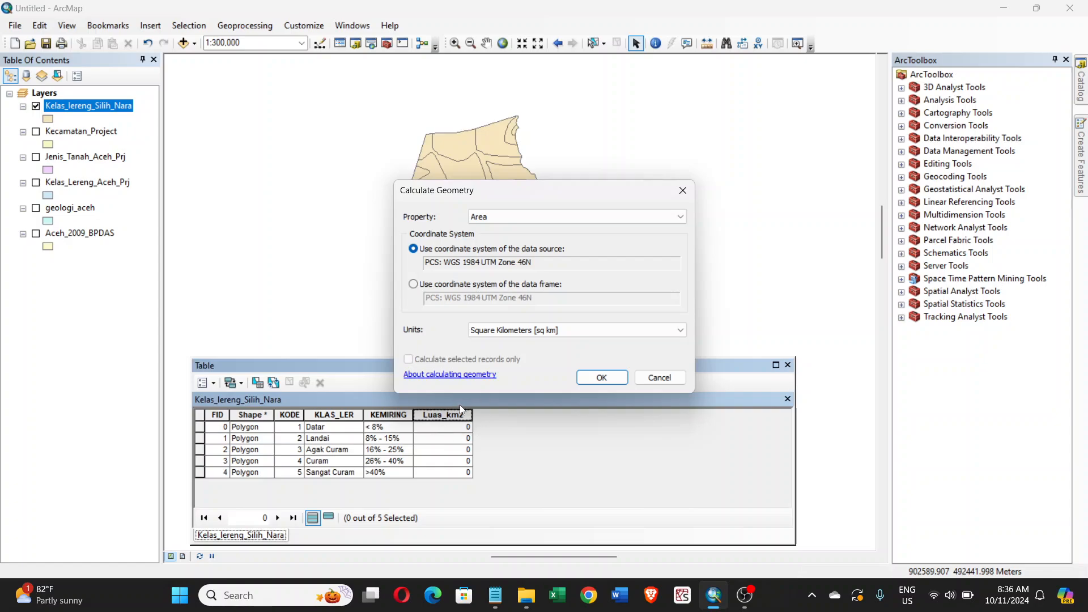
{"action": "left_click", "coordinate": [602, 377]}
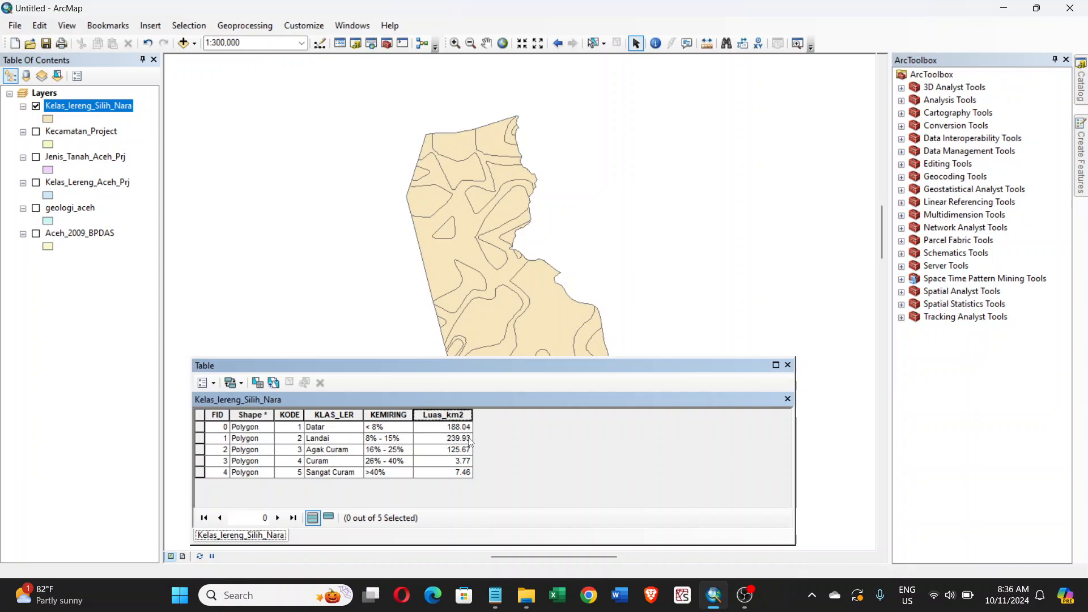
- Check the task note about Silih Nara's slope classes and areas against the calculated table, and put the note away
{"action": "mouse_move", "coordinate": [505, 594]}
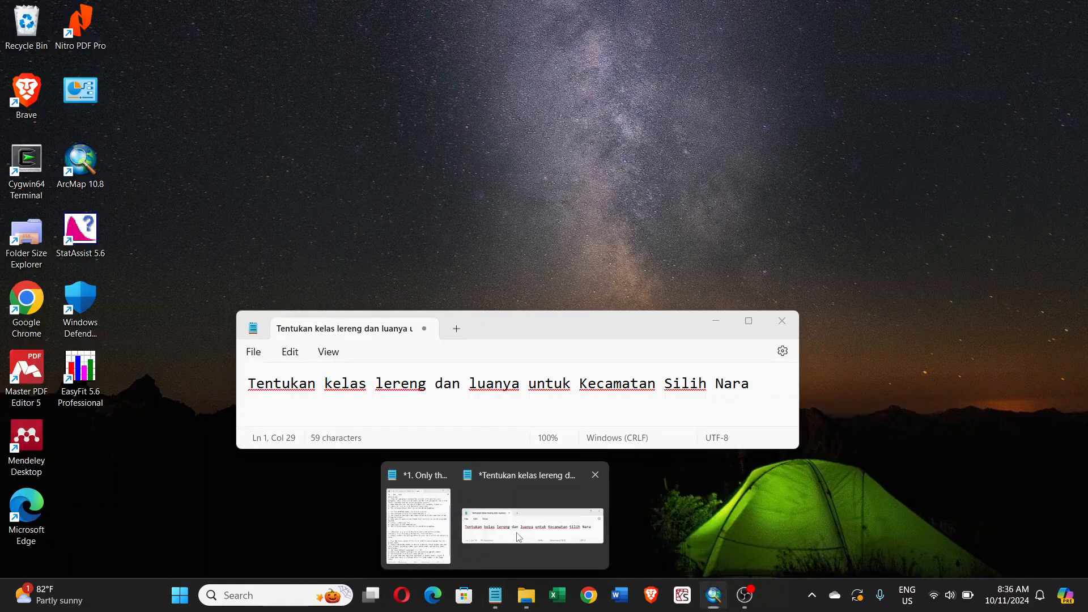
{"action": "left_click", "coordinate": [518, 530]}
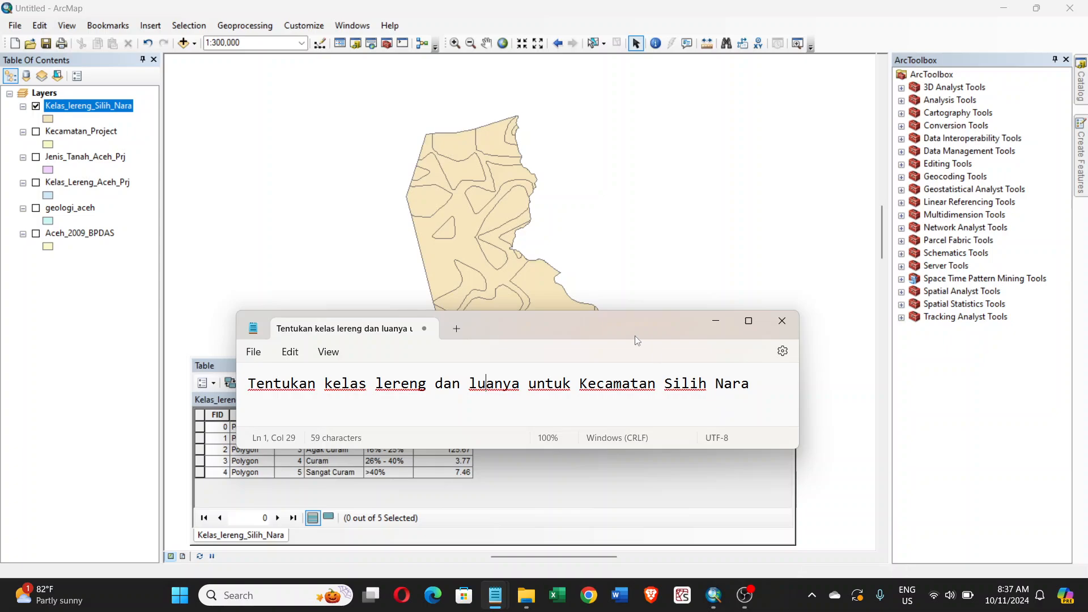
{"action": "left_click_drag", "start_coordinate": [633, 329], "coordinate": [637, 279]}
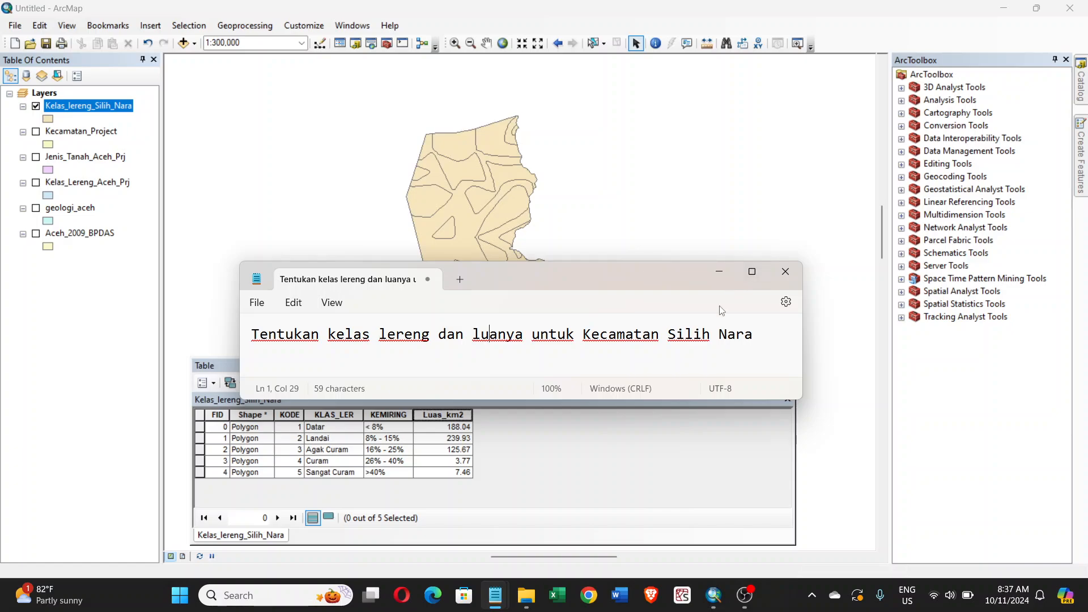
{"action": "left_click", "coordinate": [719, 272]}
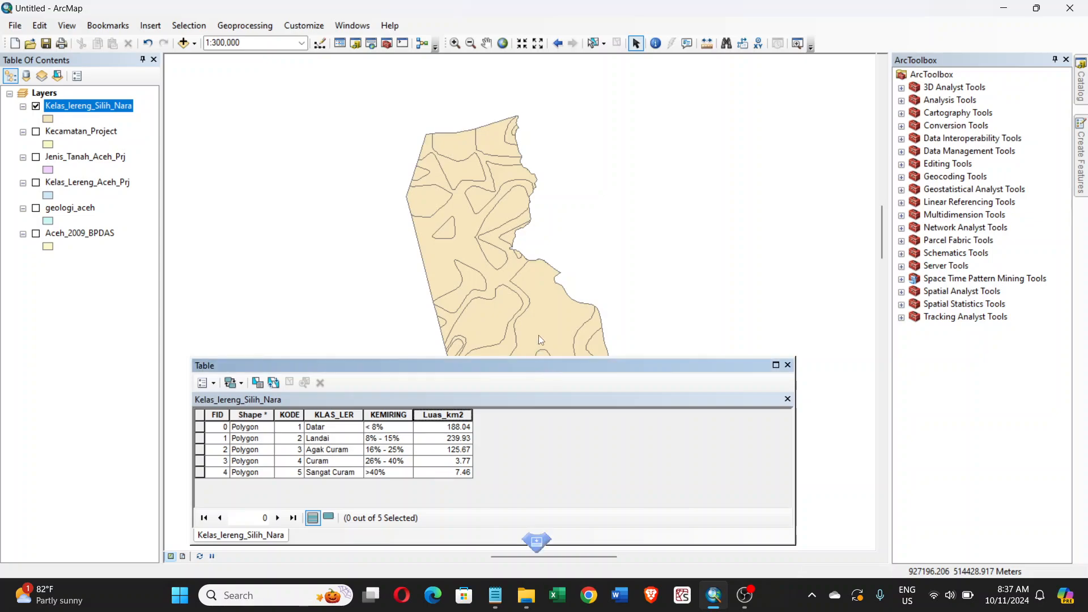
- Dock the slope attribute table beneath the map at a reduced height and close it
{"action": "left_click_drag", "start_coordinate": [542, 339], "coordinate": [542, 333]}
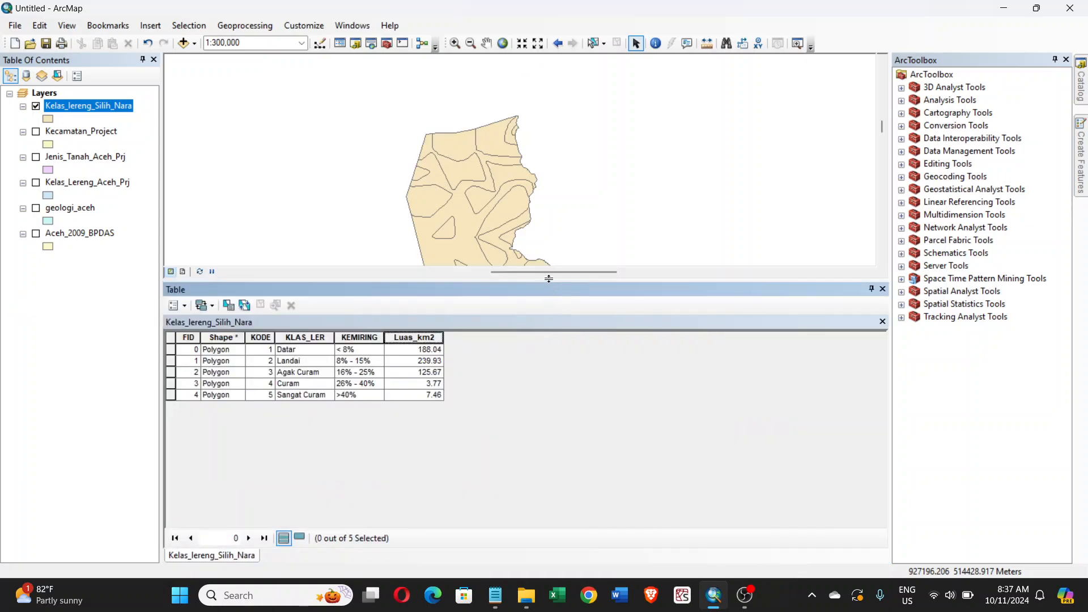
{"action": "left_click_drag", "start_coordinate": [549, 284], "coordinate": [545, 406]}
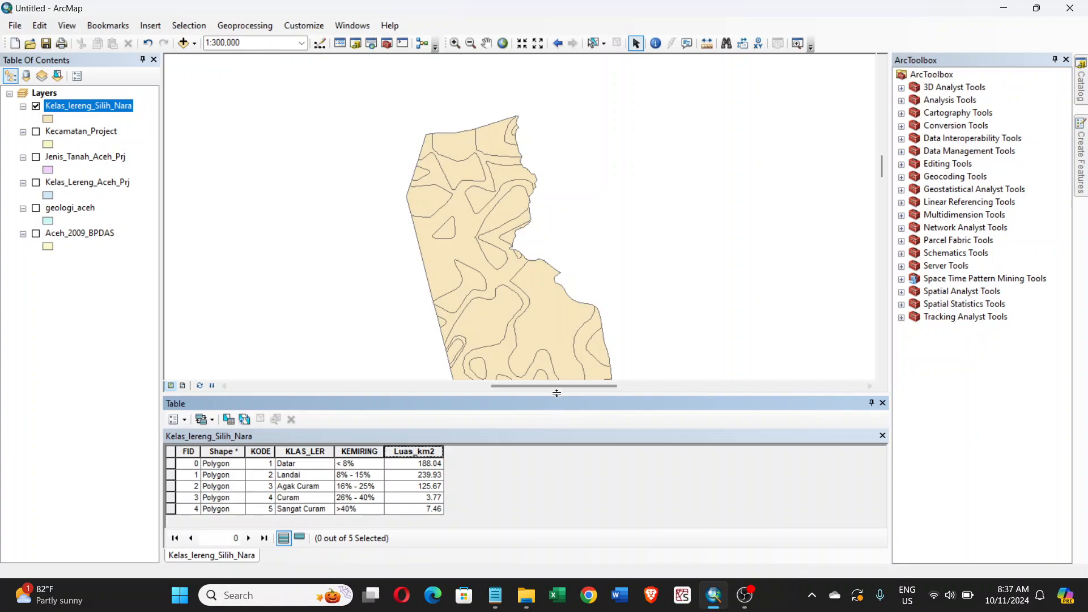
{"action": "mouse_move", "coordinate": [497, 603]}
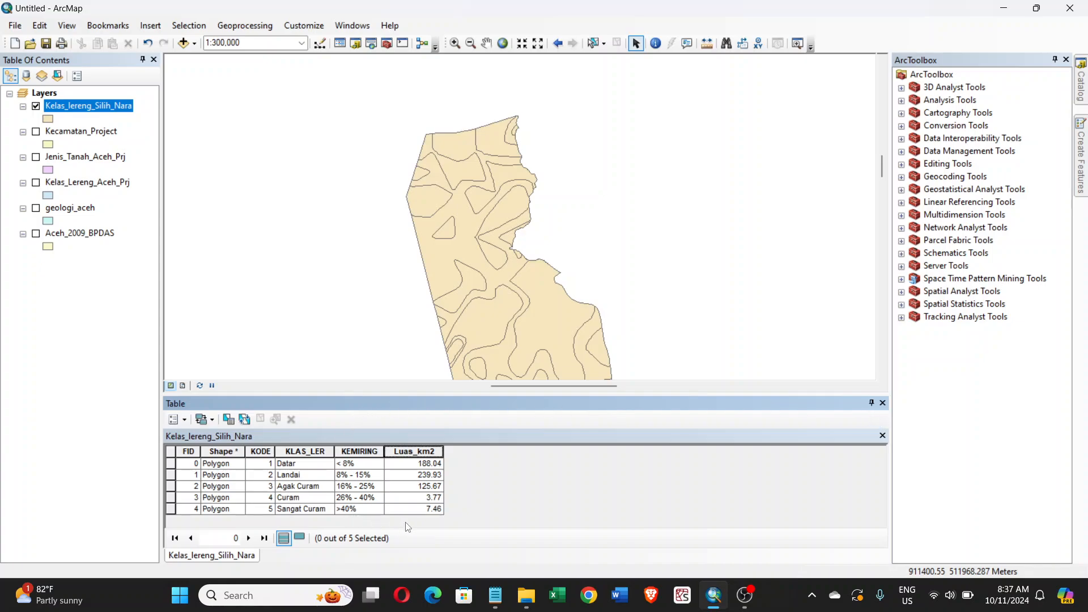
{"action": "left_click", "coordinate": [883, 404]}
- Hide the Kelas_lereng_Silih_Nara layer and display the Kecamatan_Project layer
{"action": "left_click", "coordinate": [245, 26]}
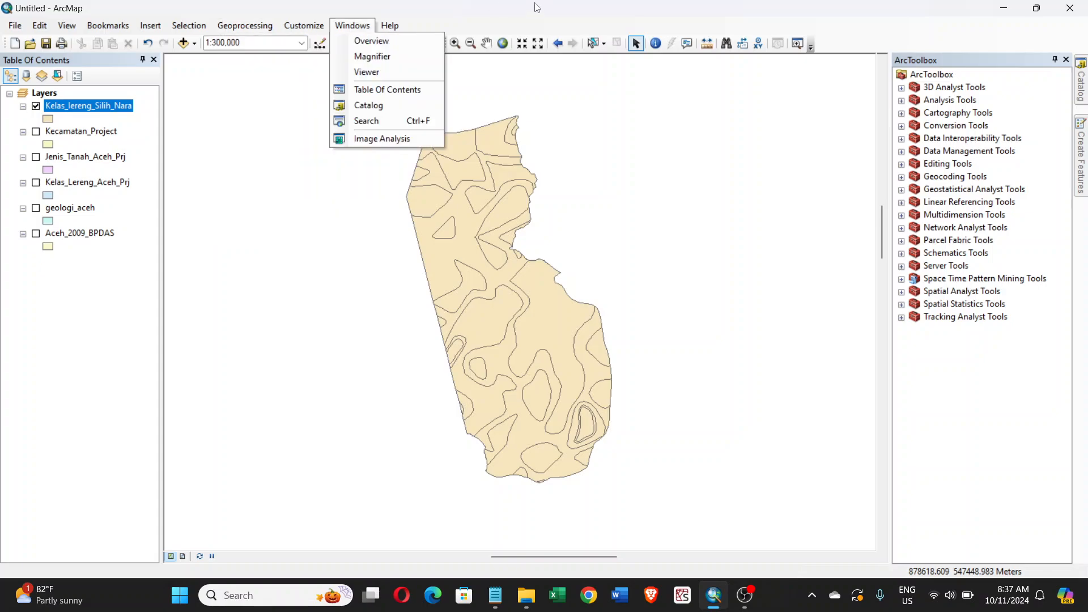
{"action": "left_click", "coordinate": [545, 26]}
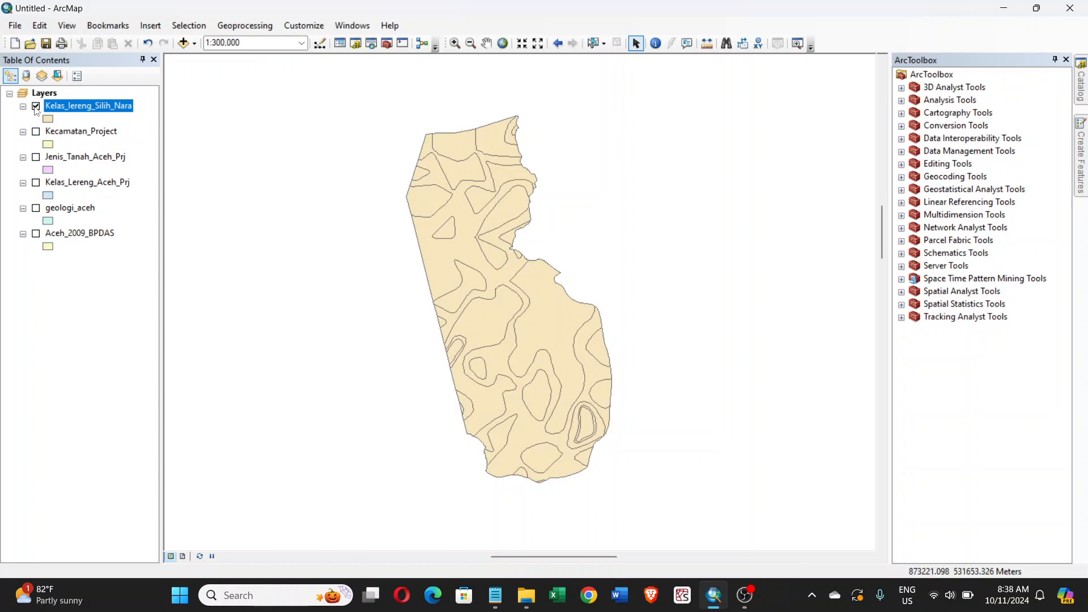
{"action": "left_click", "coordinate": [36, 132]}
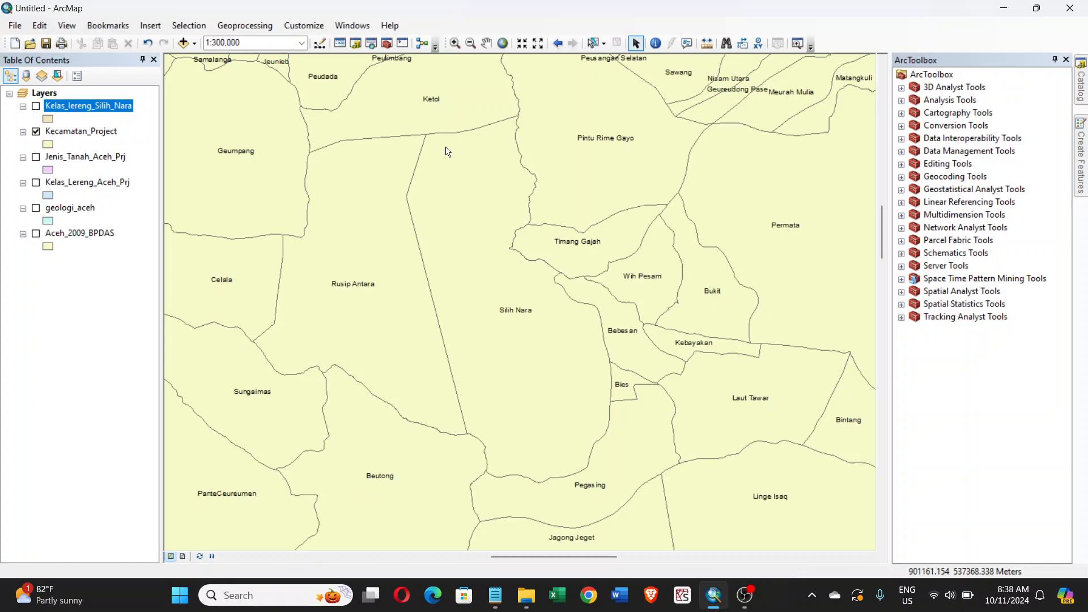
{"action": "left_click", "coordinate": [268, 31]}
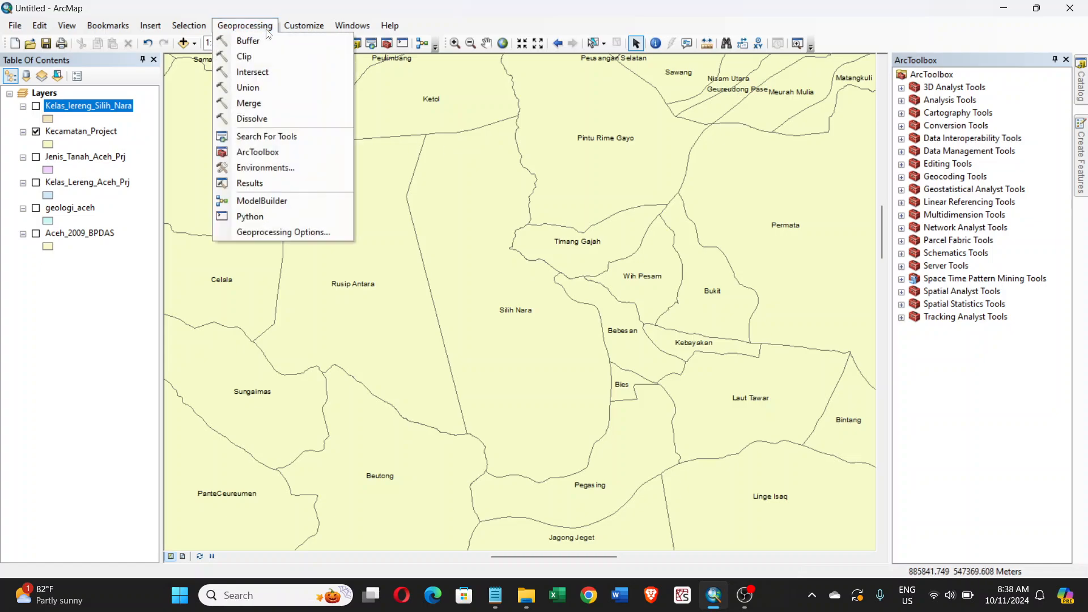
{"action": "left_click", "coordinate": [541, 26]}
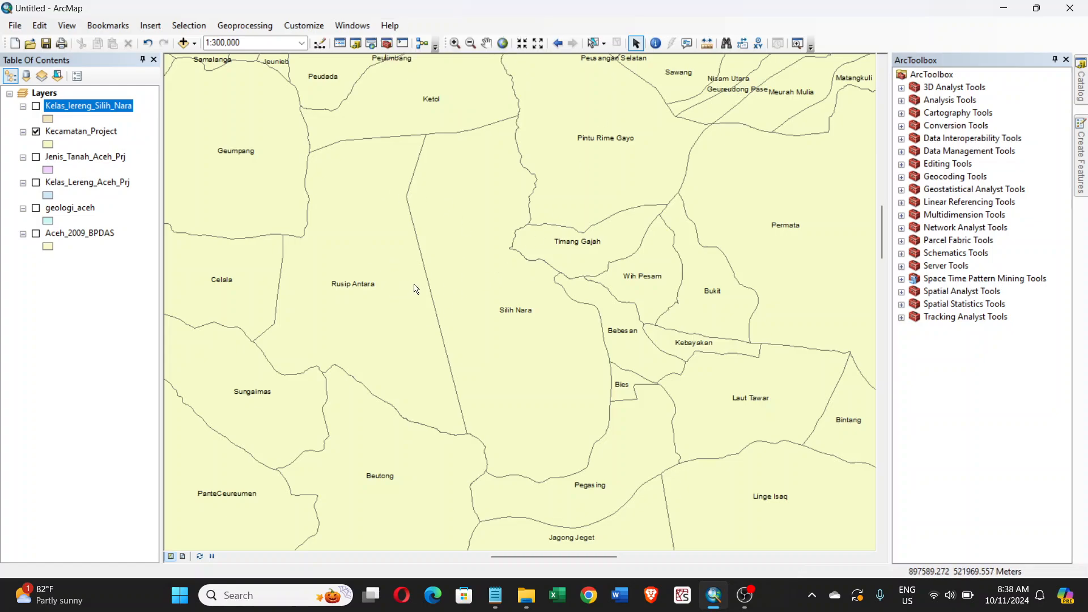
- Select the Silih Nara and Permata districts together on the map and bring both fully into view
{"action": "left_click", "coordinate": [593, 45]}
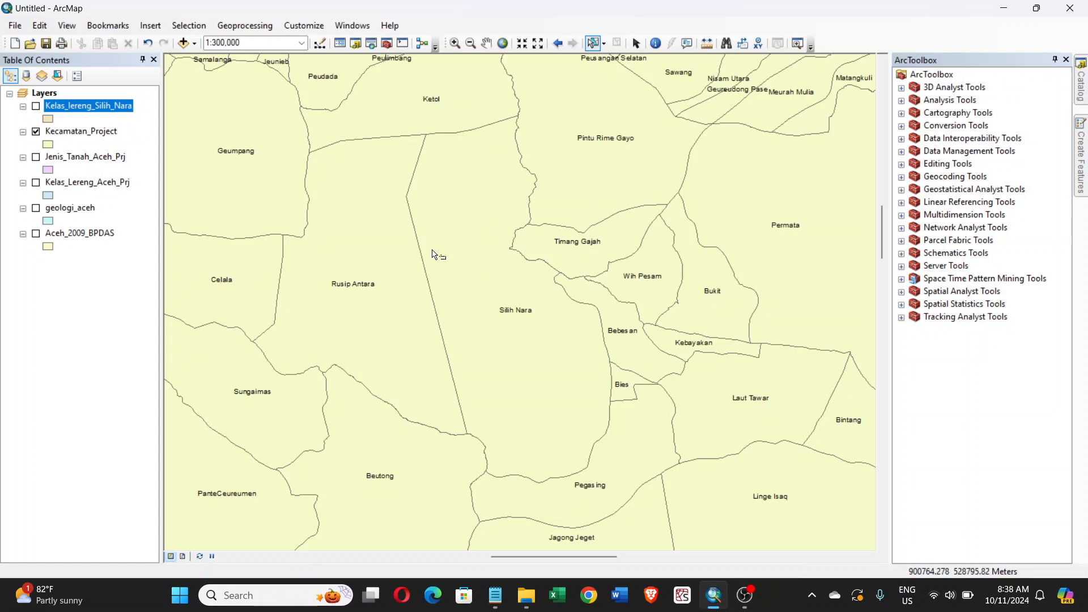
{"action": "left_click", "coordinate": [512, 337]}
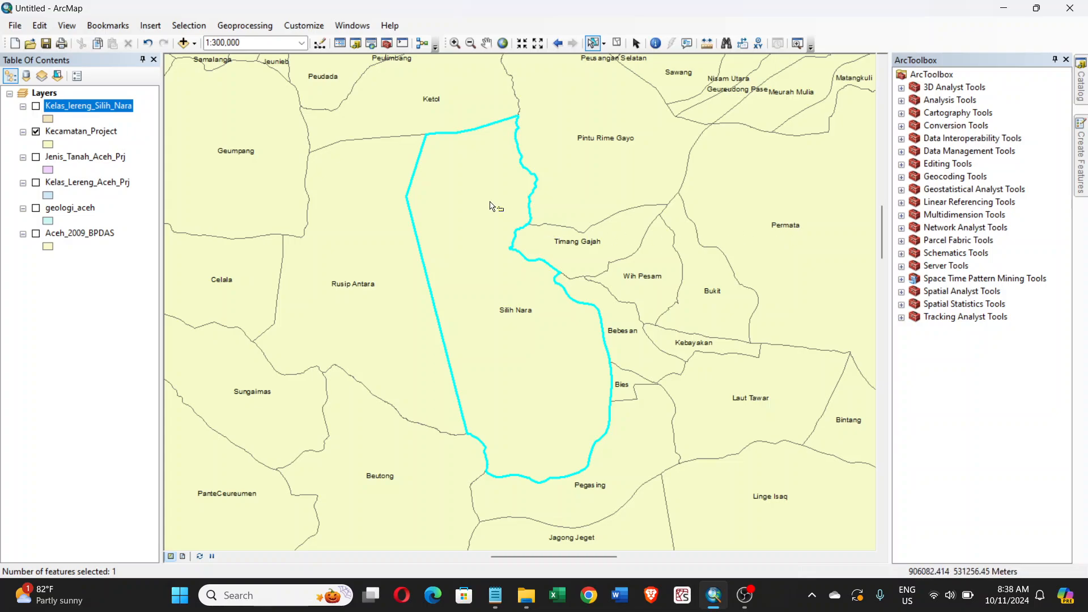
{"action": "left_click", "coordinate": [785, 248]}
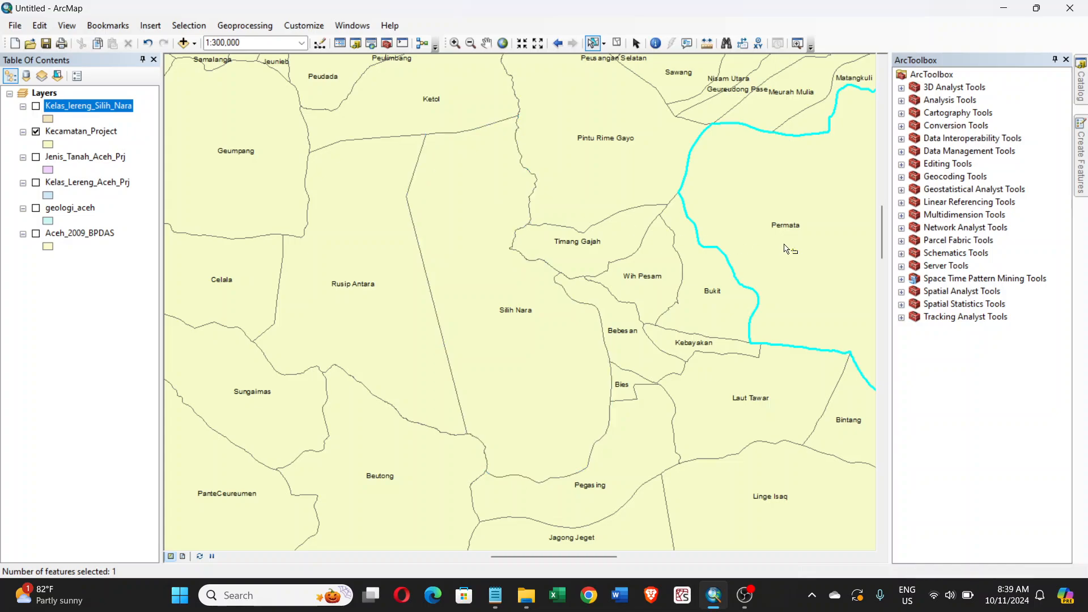
{"action": "left_click", "coordinate": [493, 226]}
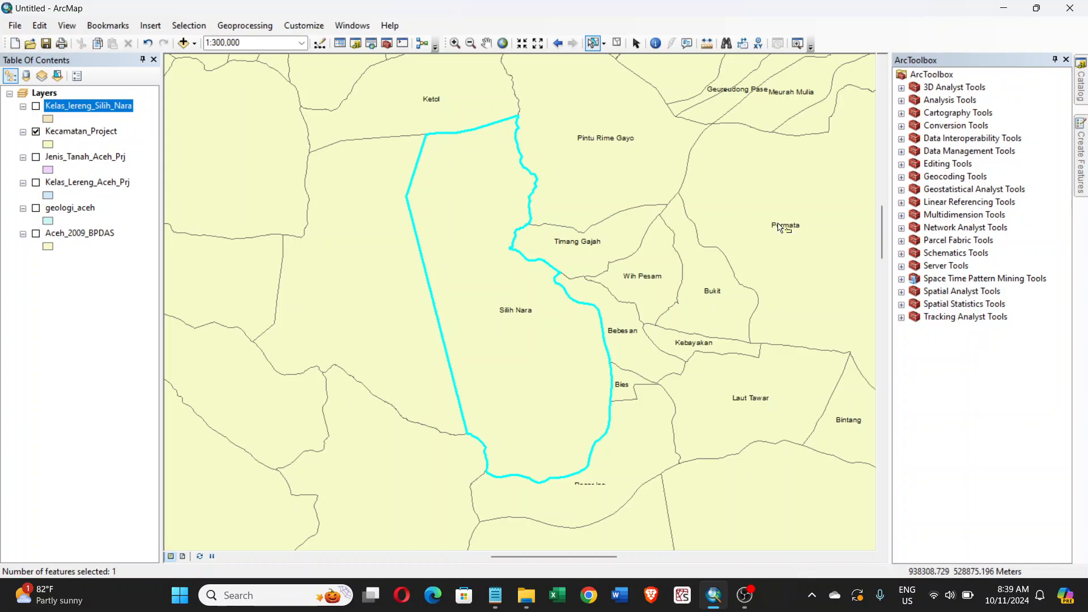
{"action": "left_click", "coordinate": [783, 227], "text": "shift"}
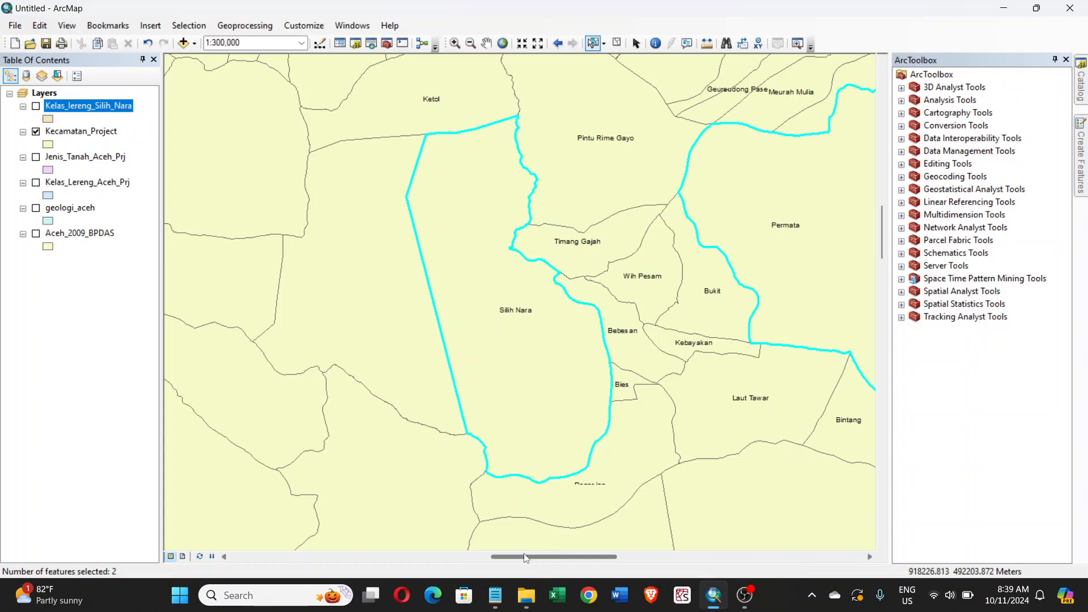
{"action": "left_click_drag", "start_coordinate": [522, 557], "coordinate": [551, 557]}
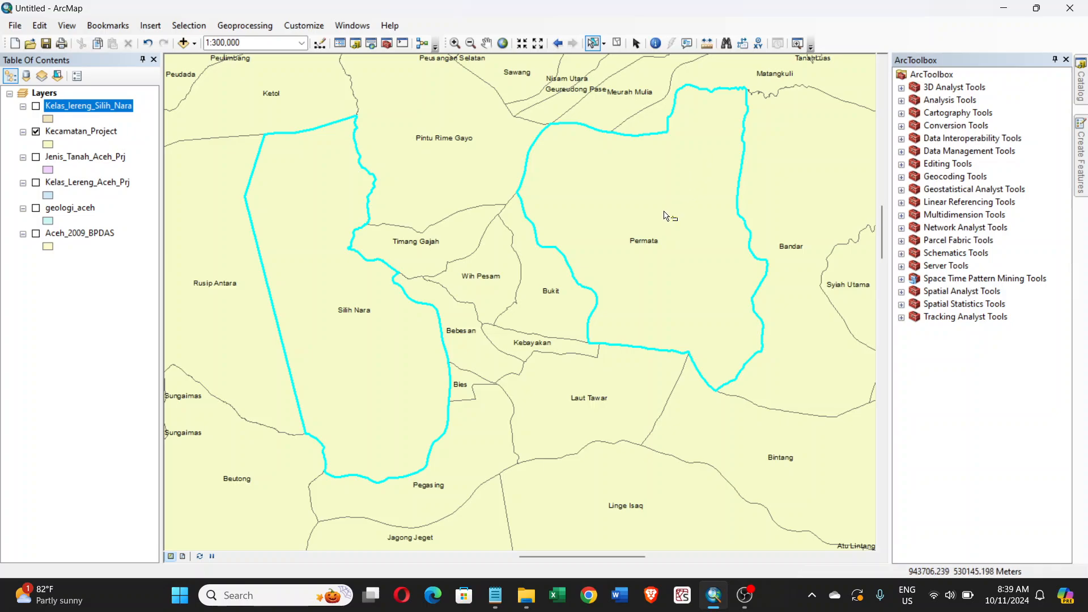
- Set up an Intersect with Kelas_Lereng_Aceh_Prj and Kecamatan_Project as the input features
{"action": "left_click", "coordinate": [254, 31]}
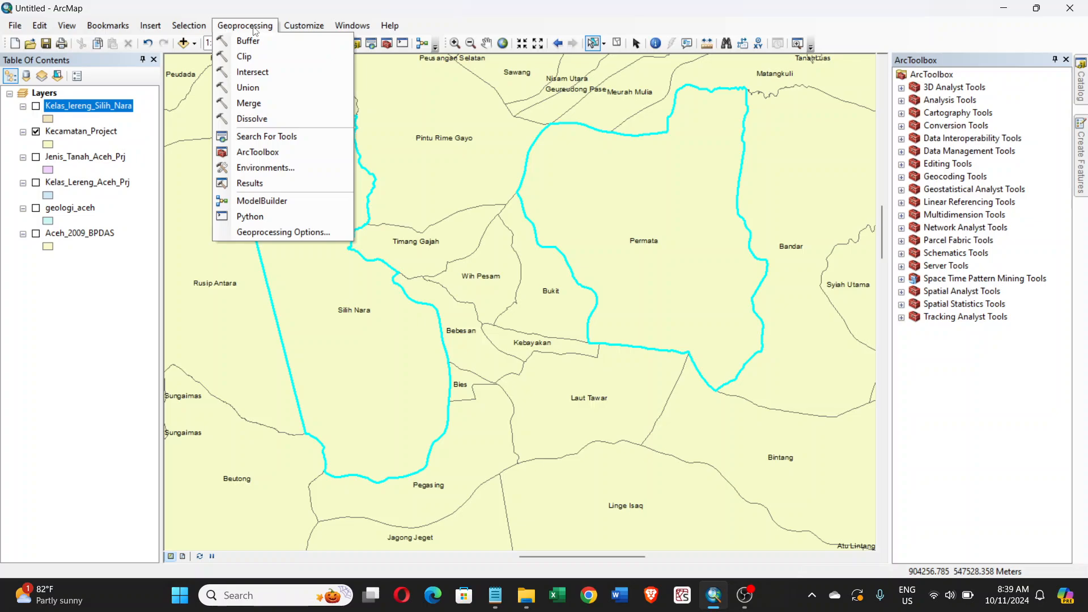
{"action": "left_click", "coordinate": [260, 74]}
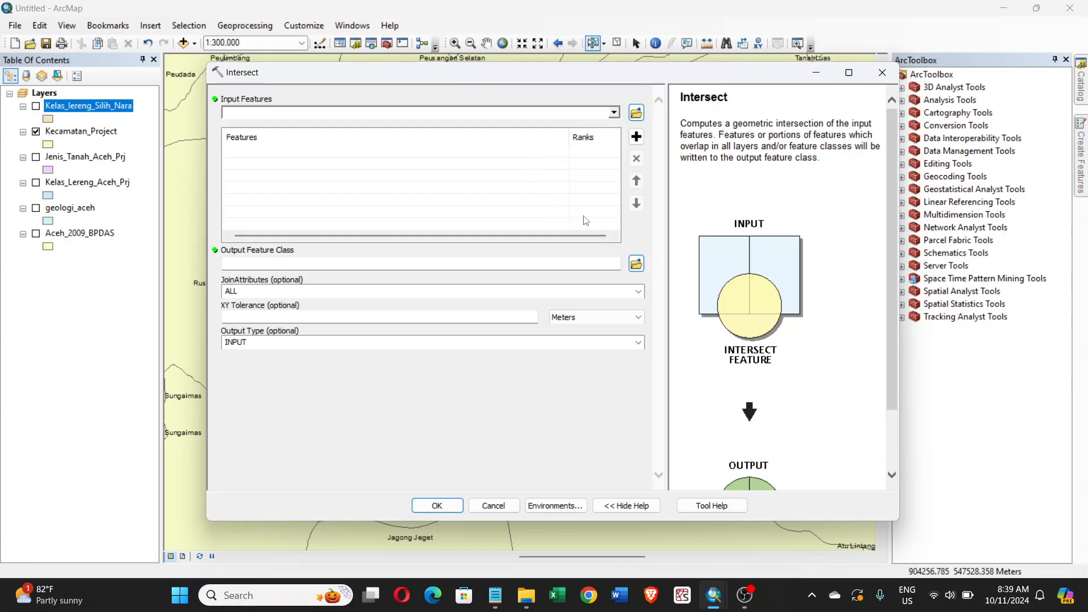
{"action": "left_click", "coordinate": [614, 113]}
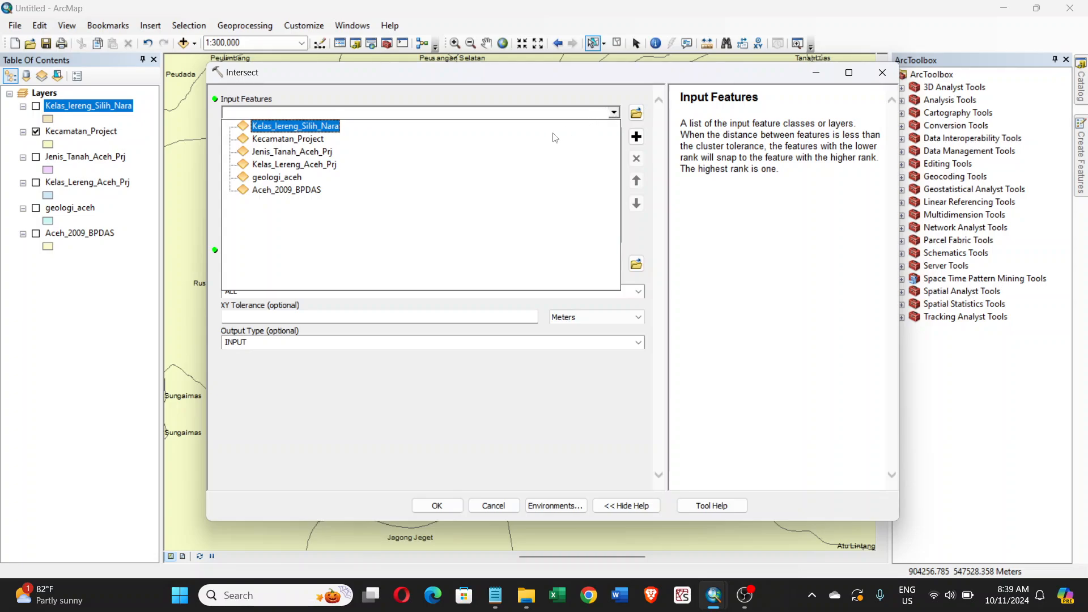
{"action": "left_click", "coordinate": [305, 167]}
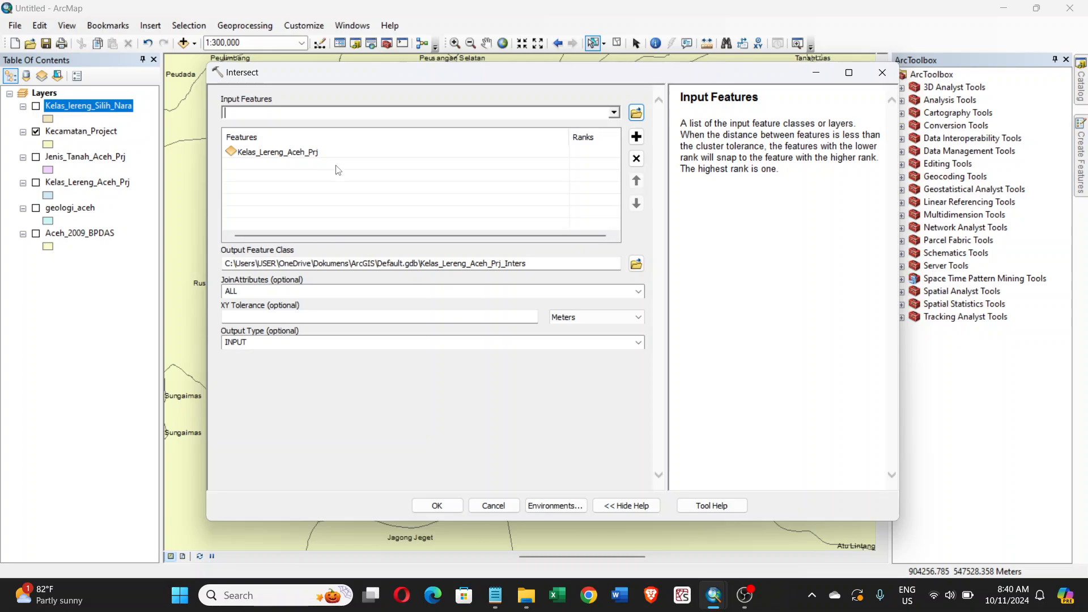
{"action": "left_click", "coordinate": [615, 113]}
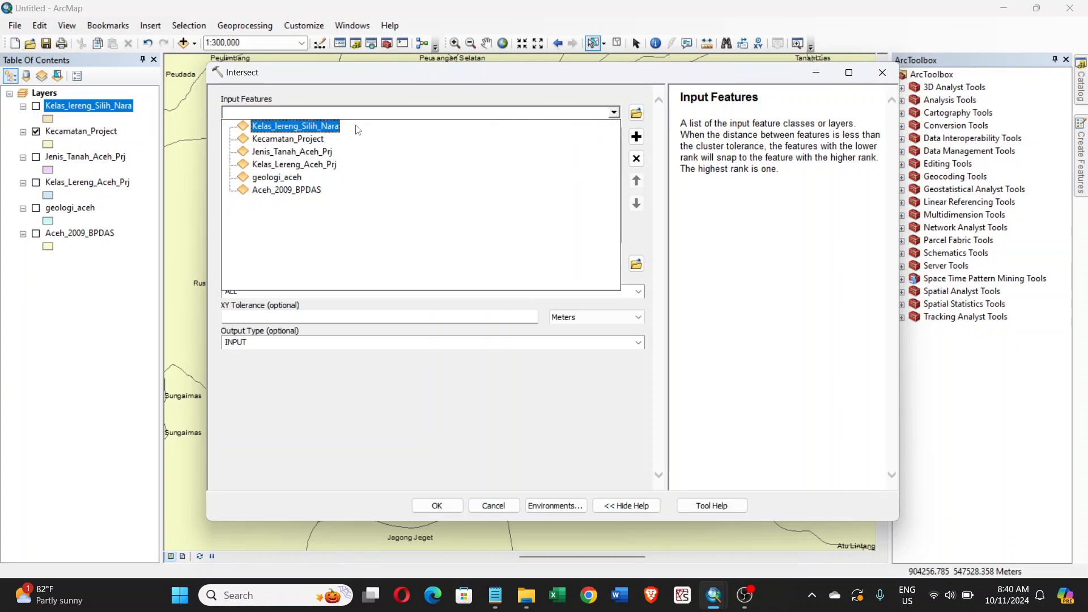
{"action": "left_click", "coordinate": [274, 139]}
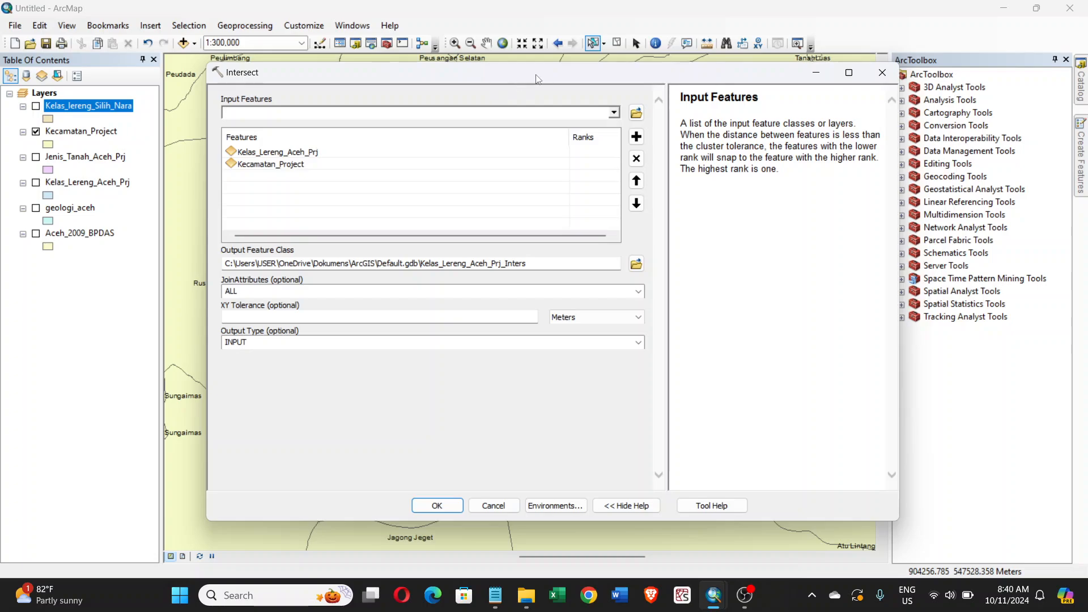
- Reorder the Intersect inputs so that Kelas_Lereng_Aceh_Prj comes after Kecamatan_Project
{"action": "mouse_move", "coordinate": [520, 72]}
{"action": "left_mouse_down"}
{"action": "mouse_move", "coordinate": [520, 322]}
{"action": "mouse_move", "coordinate": [532, 45]}
{"action": "mouse_move", "coordinate": [533, 69]}
{"action": "left_mouse_up"}
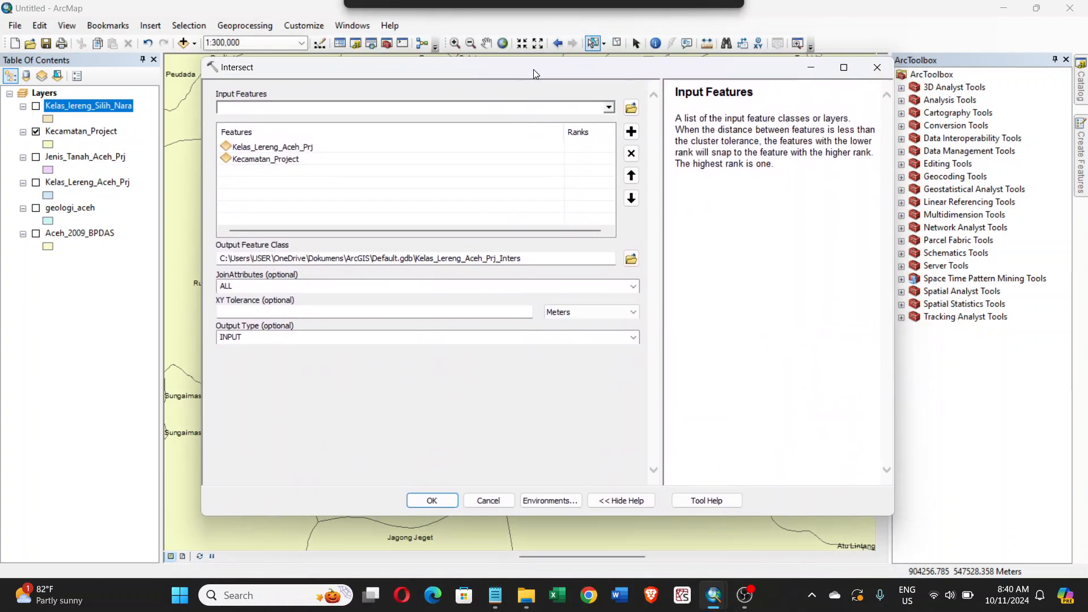
{"action": "left_click", "coordinate": [305, 149]}
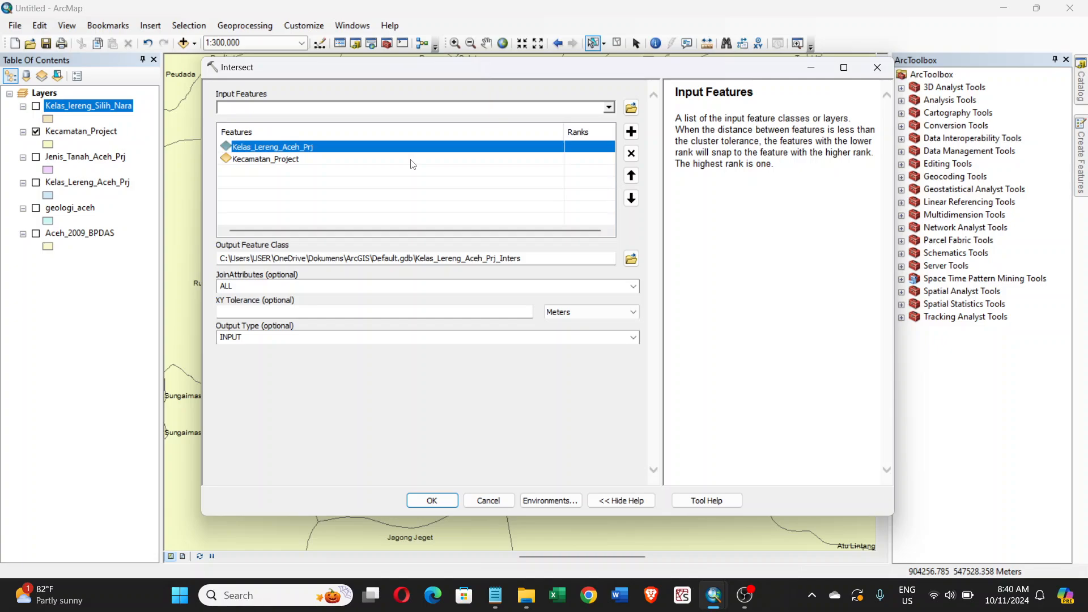
{"action": "left_click", "coordinate": [631, 198]}
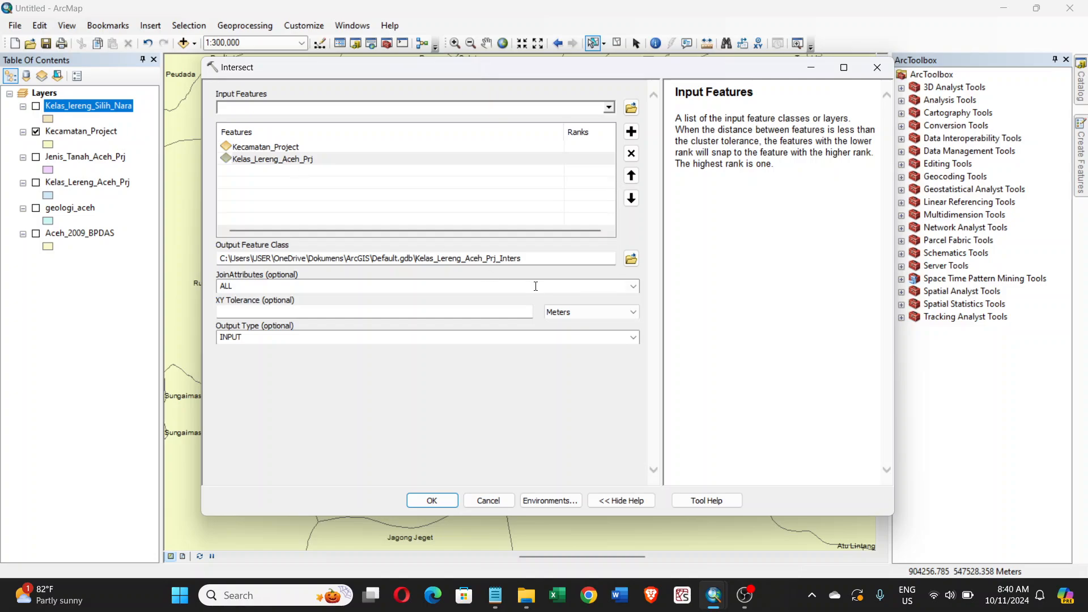
- Set the Intersect output to Kelas_lereng_Silih_Nara_Mutiara.shp in the Geoprocessing folder and run the tool
{"action": "left_click", "coordinate": [632, 259]}
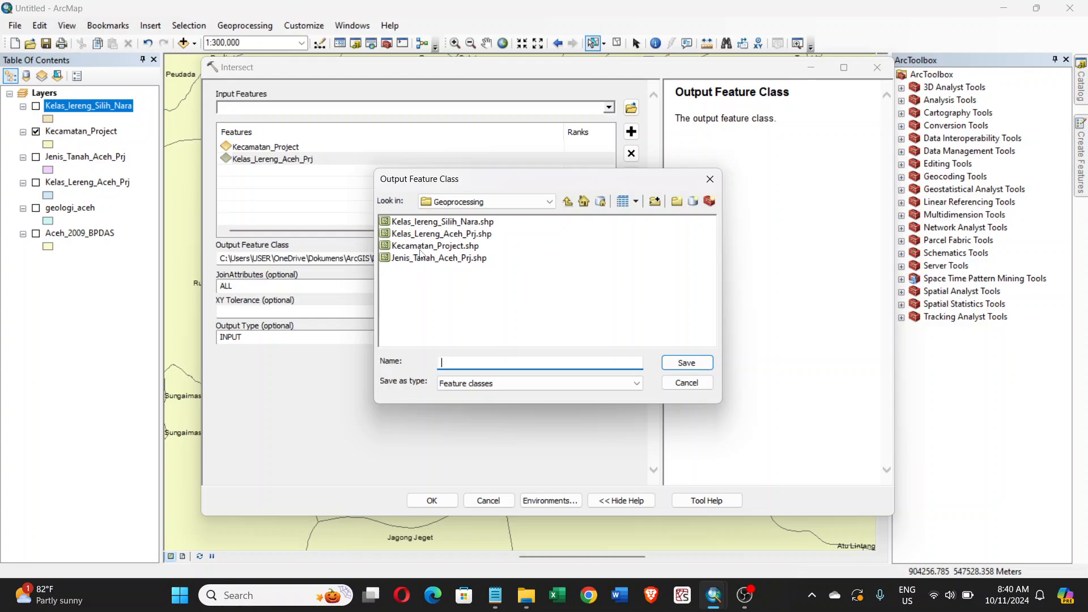
{"action": "left_click", "coordinate": [440, 222]}
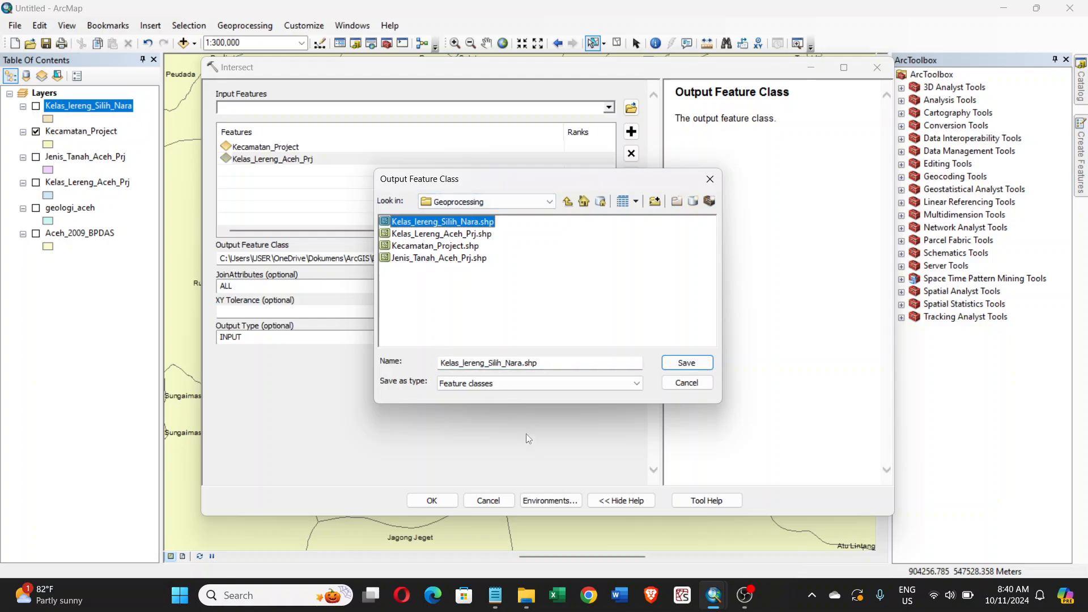
{"action": "left_click", "coordinate": [522, 362]}
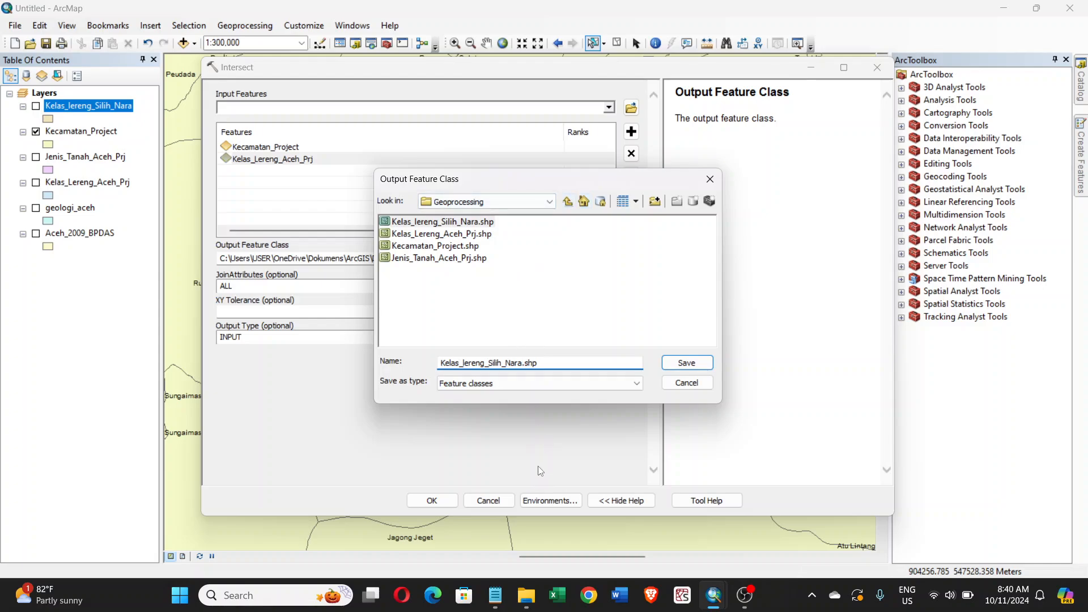
{"action": "type", "text": "_Mutiara"}
{"action": "left_click", "coordinate": [698, 365]}
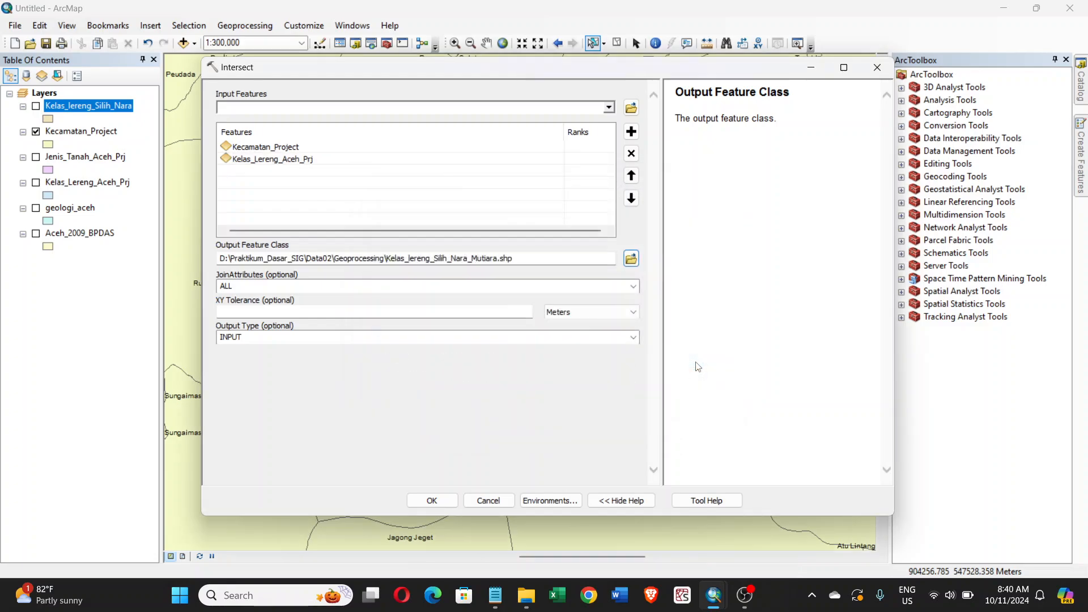
{"action": "left_click", "coordinate": [432, 501]}
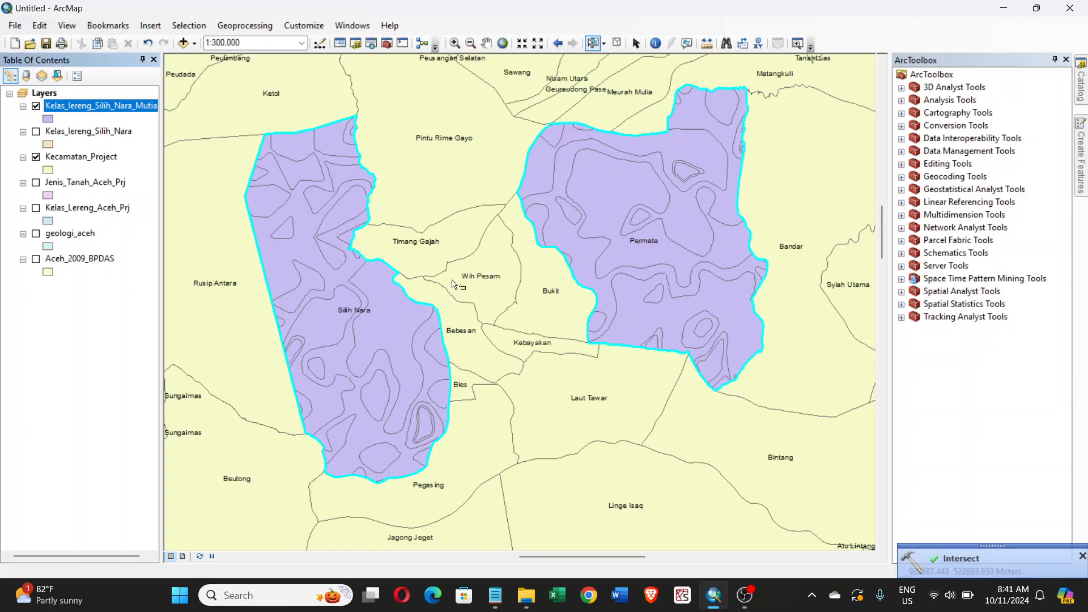
- Clear the district selection and hide the Kecamatan_Project layer
{"action": "left_click", "coordinate": [617, 44]}
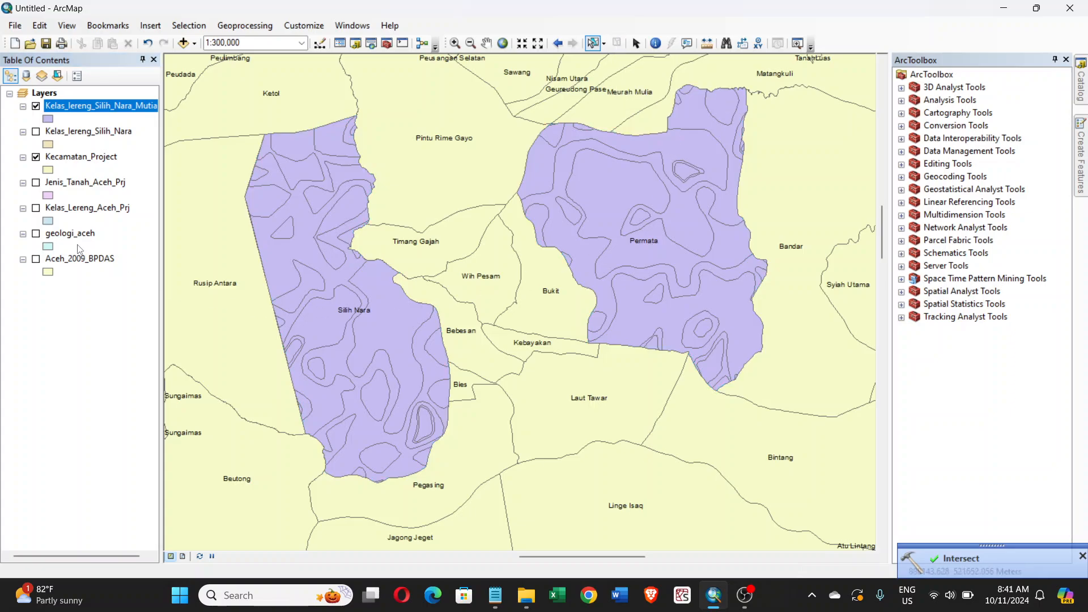
{"action": "left_click", "coordinate": [35, 158]}
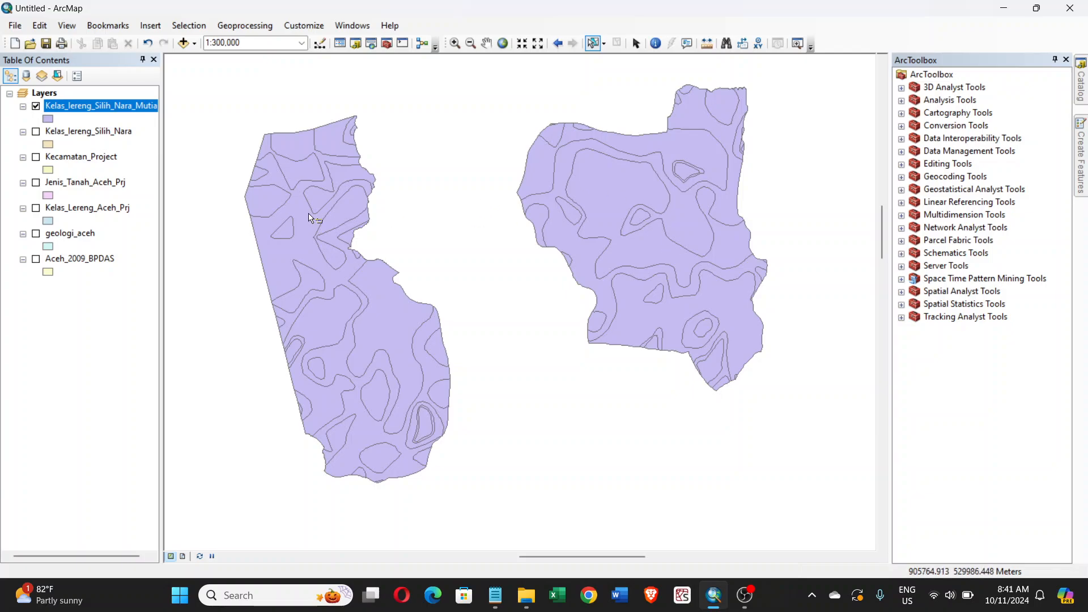
- Compare the attribute tables of Kelas_lereng_Silih_Nara_Mutiara and Kelas_lereng_Silih_Nara, with the intersect result's table enlarged to show all its records
{"action": "right_click", "coordinate": [134, 109]}
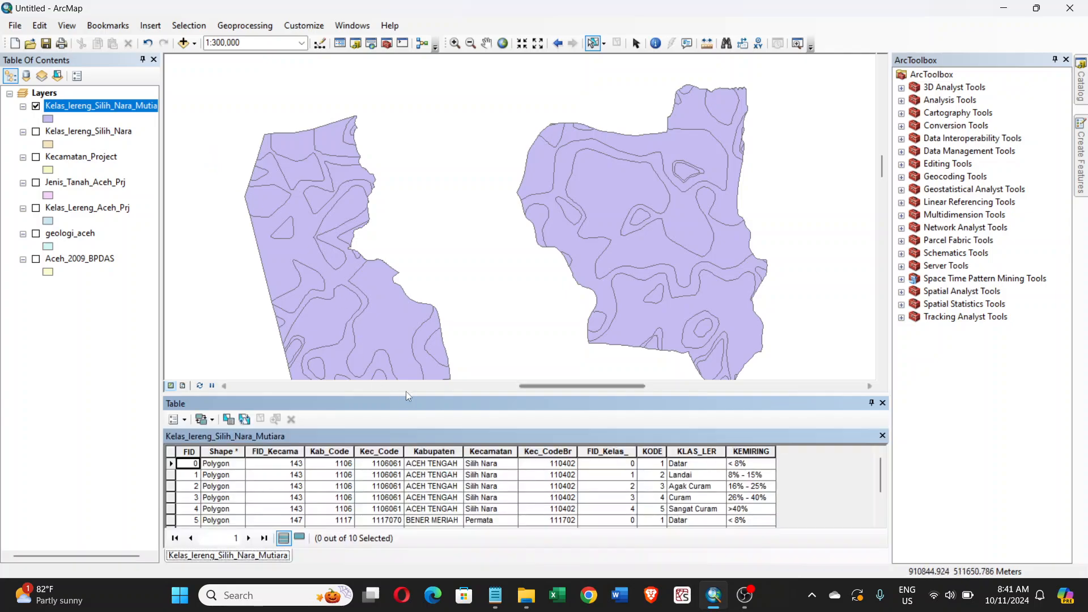
{"action": "left_click_drag", "start_coordinate": [482, 393], "coordinate": [481, 386]}
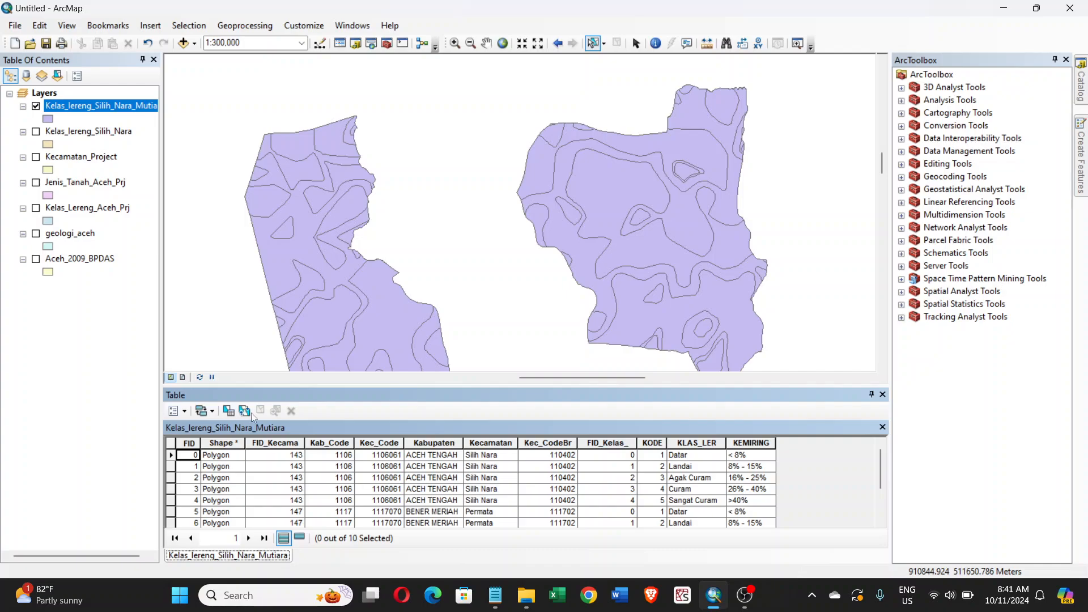
{"action": "right_click", "coordinate": [97, 132]}
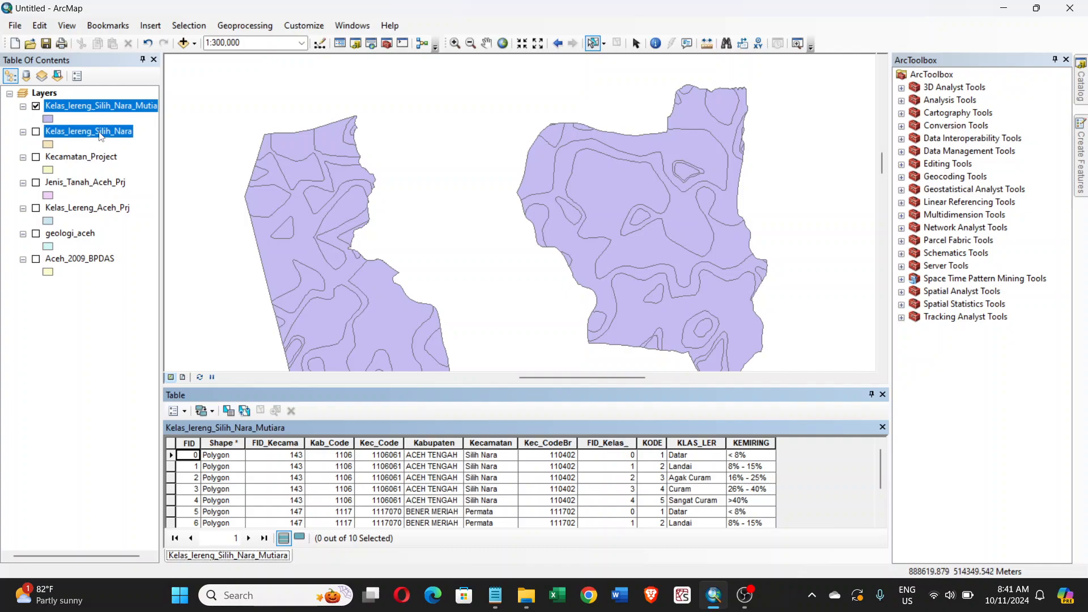
{"action": "left_click", "coordinate": [142, 174]}
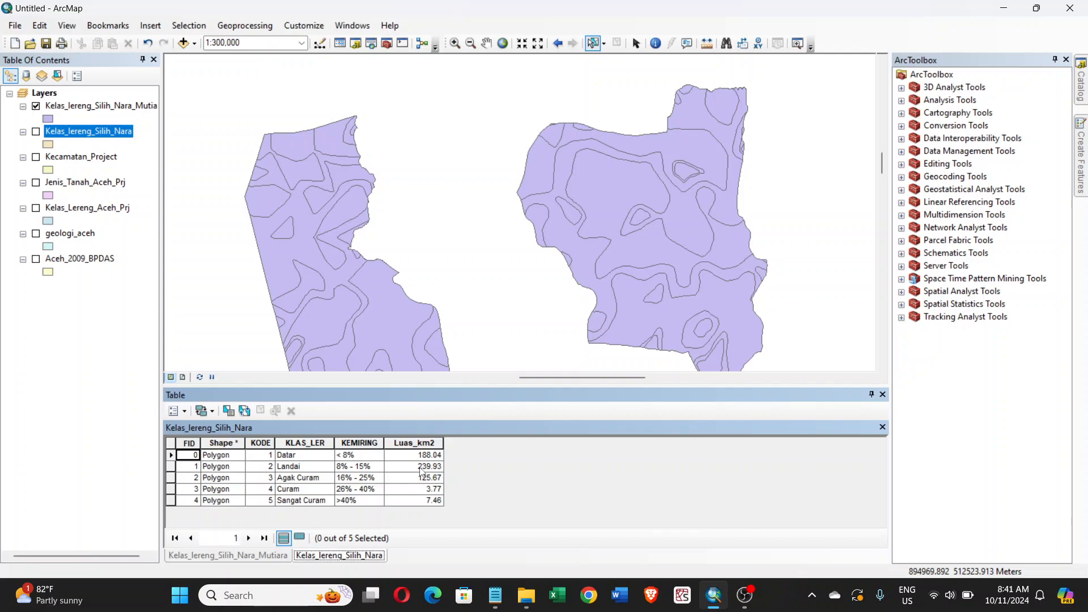
{"action": "left_click", "coordinate": [239, 562]}
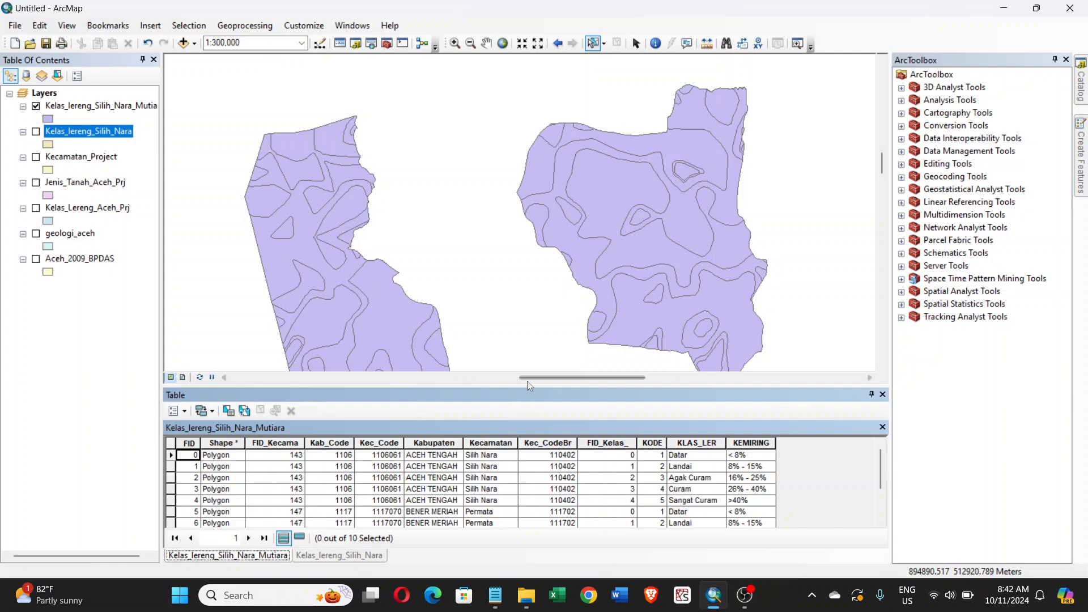
{"action": "left_click_drag", "start_coordinate": [551, 388], "coordinate": [557, 271]}
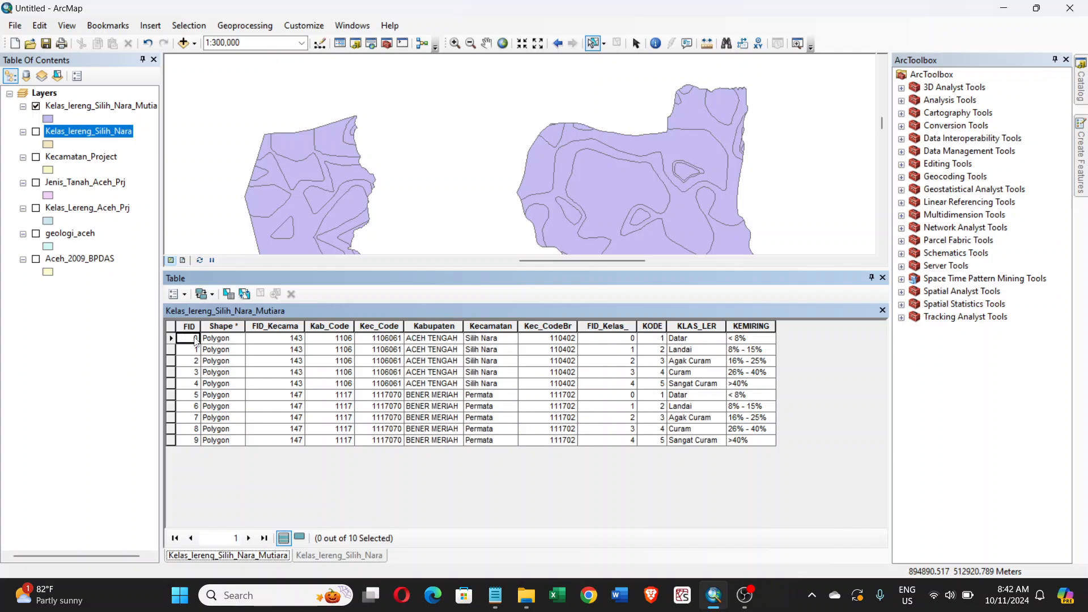
- Highlight the five Silih Nara records and the five Permata records in turn to check them on the map, and clear the selection
{"action": "left_click_drag", "start_coordinate": [172, 339], "coordinate": [171, 385]}
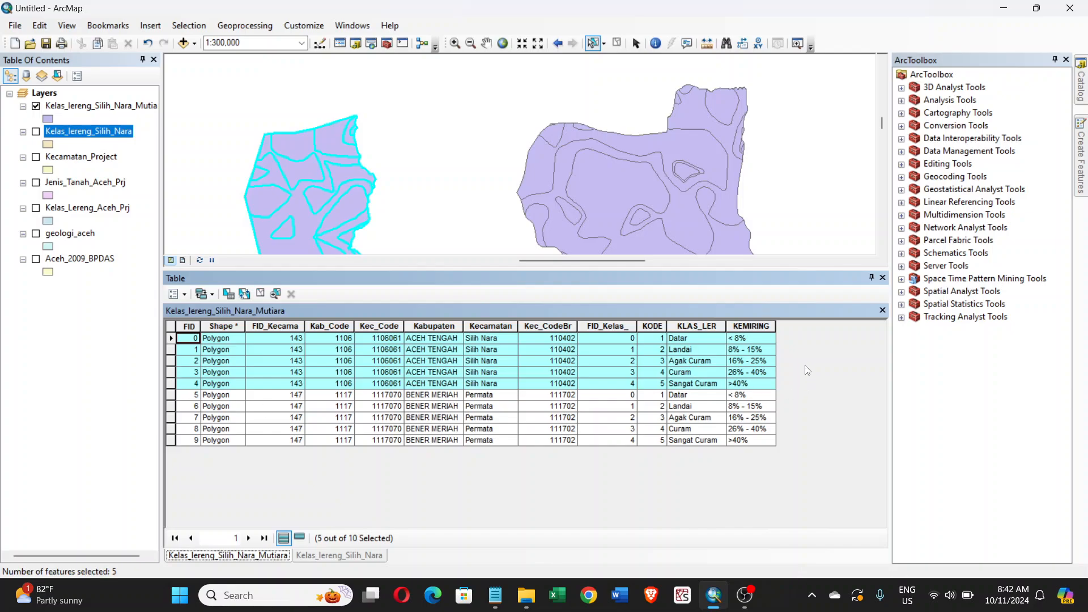
{"action": "left_click", "coordinate": [172, 396]}
{"action": "left_click_drag", "start_coordinate": [172, 397], "coordinate": [173, 442]}
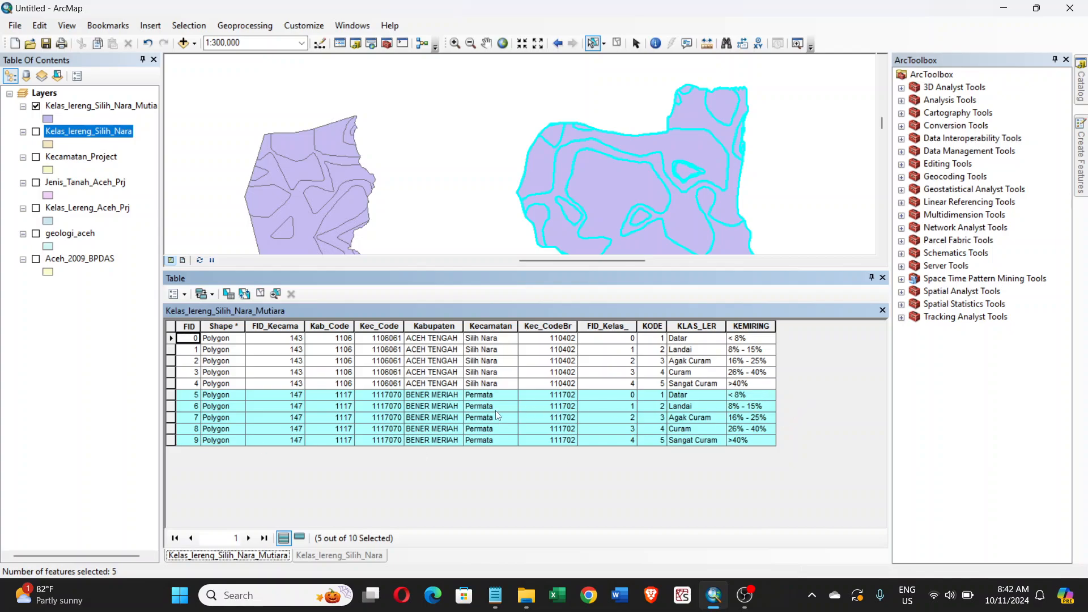
{"action": "left_click", "coordinate": [263, 297]}
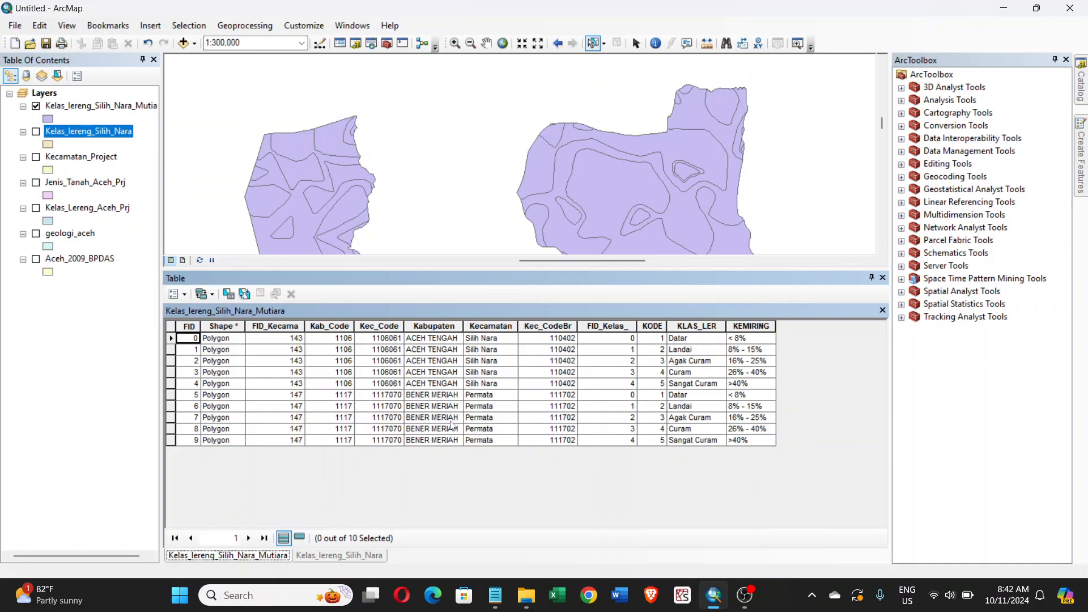
{"action": "left_click", "coordinate": [245, 25]}
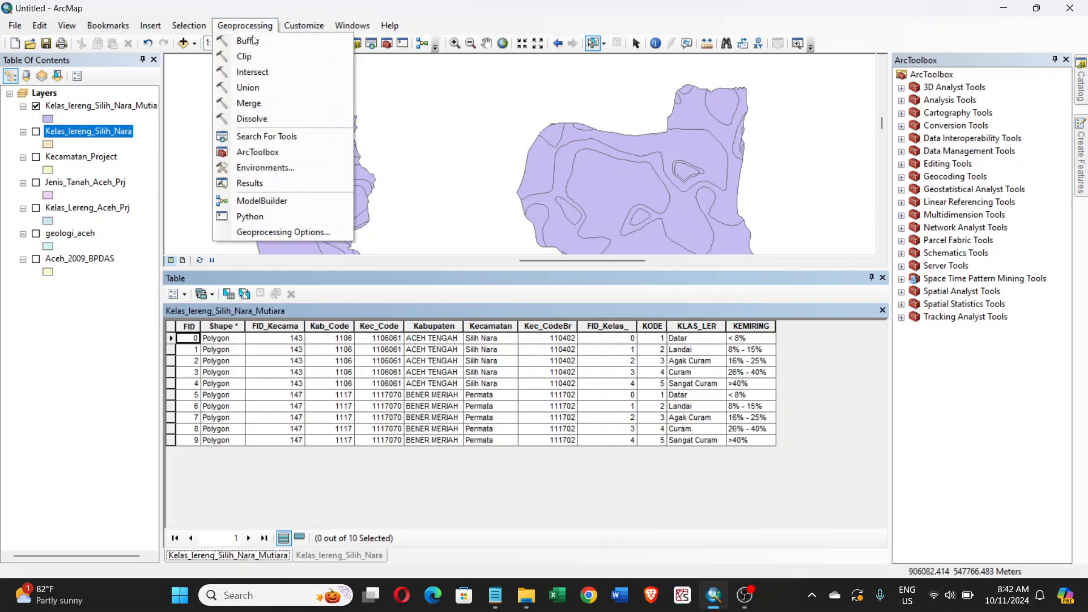
{"action": "left_click", "coordinate": [740, 280]}
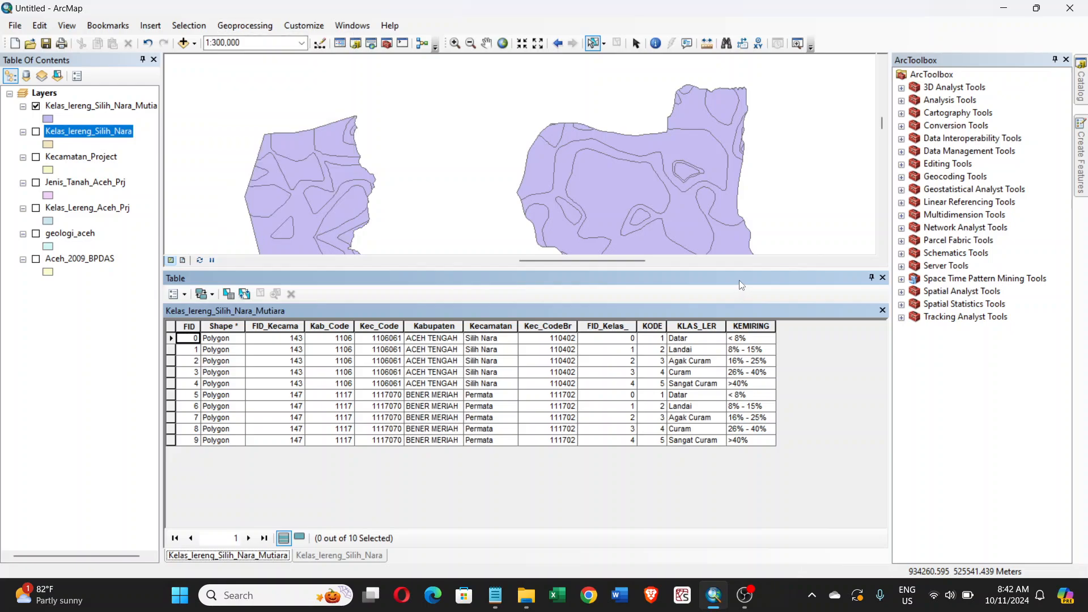